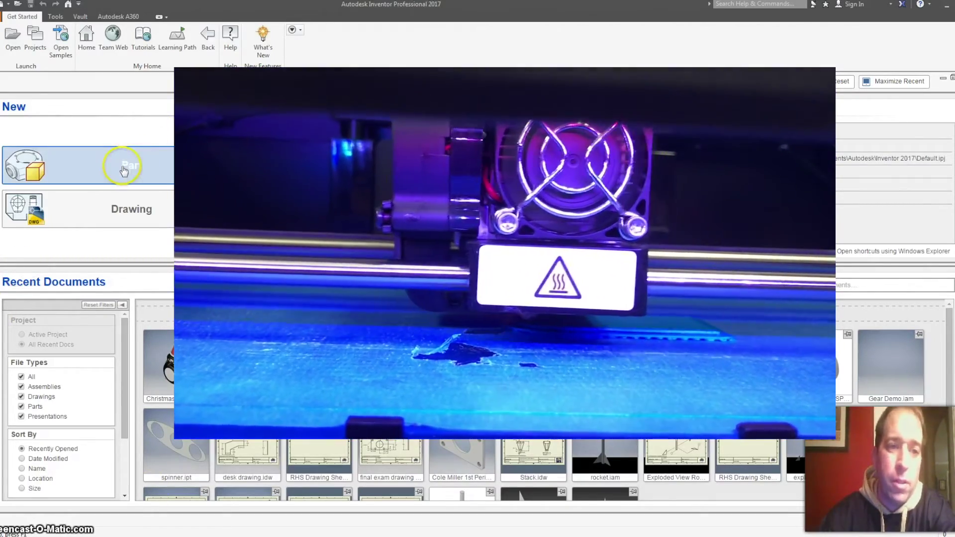
- Create a new Part file from the Get Started home page
left_click(123, 168)
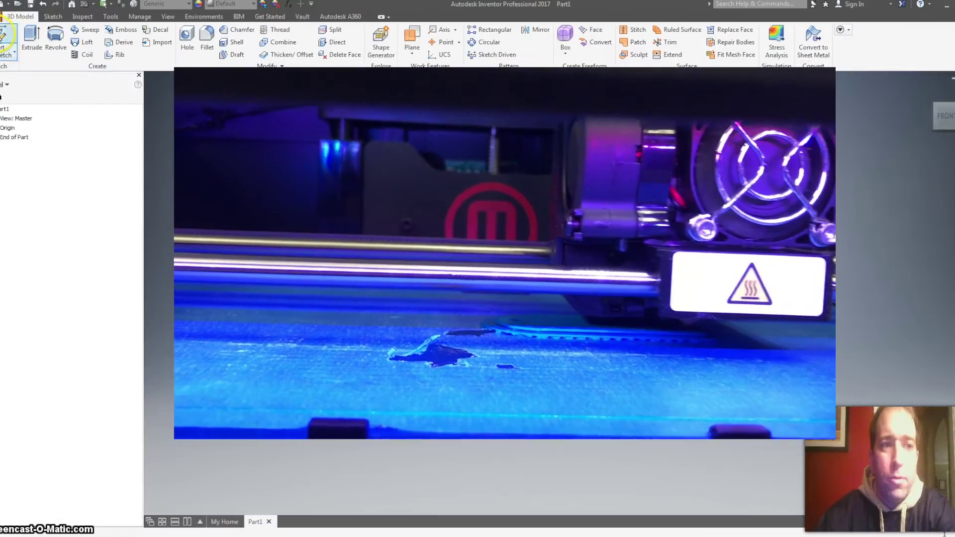
- Start a sketch on the XZ plane and draw a rectangle from the origin
left_click(6, 34)
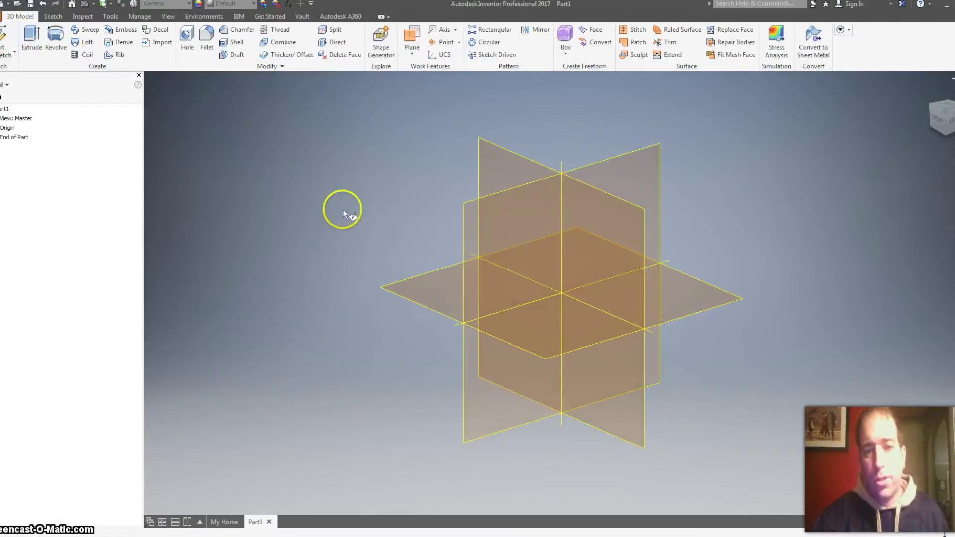
left_click(444, 305)
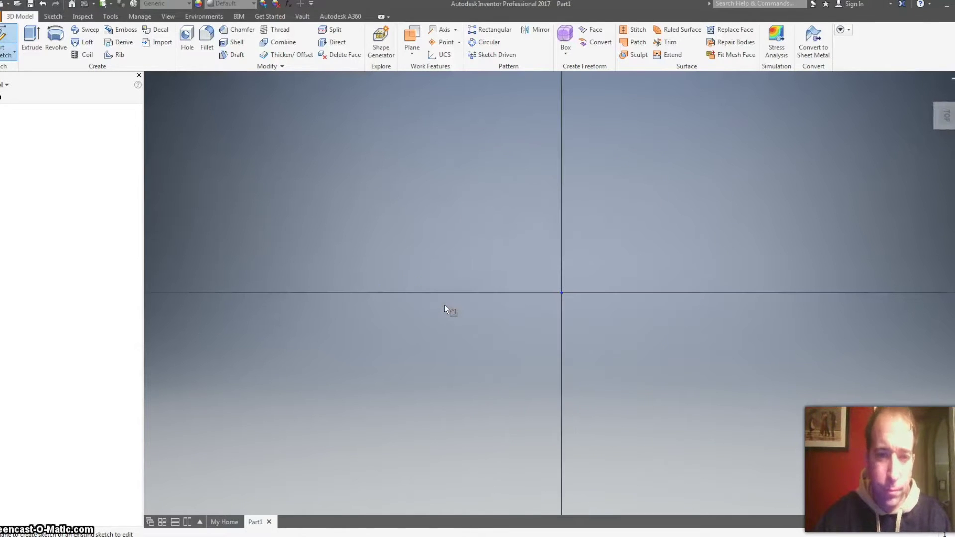
left_click(110, 39)
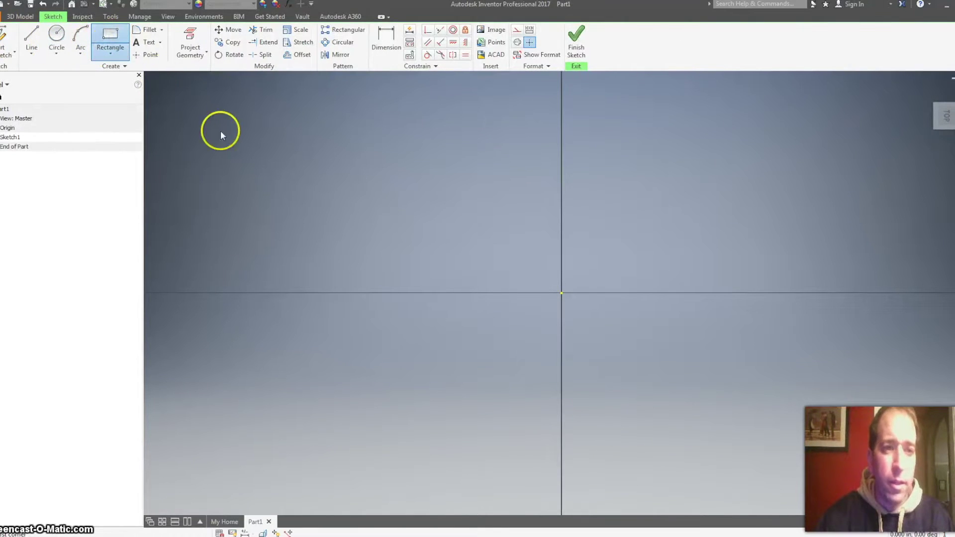
left_click(561, 294)
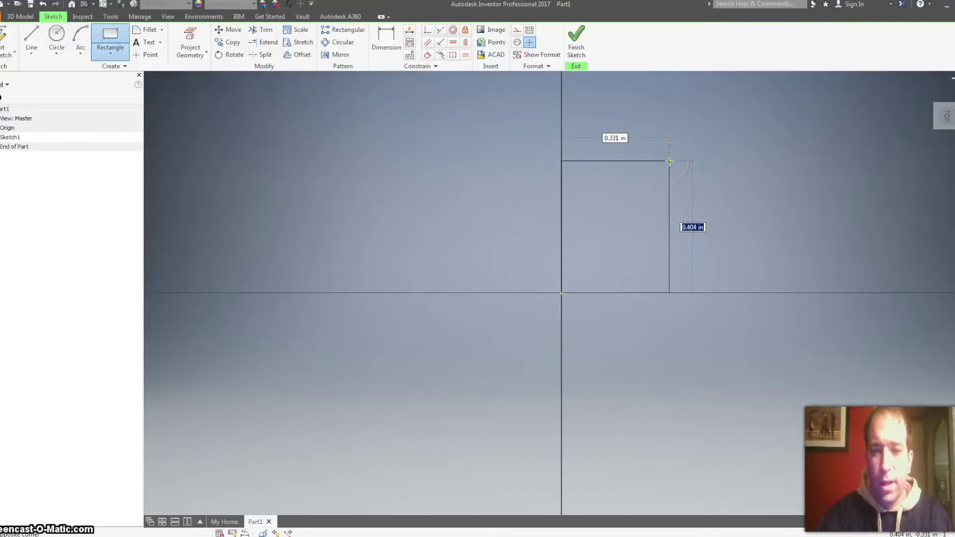
left_click(687, 143)
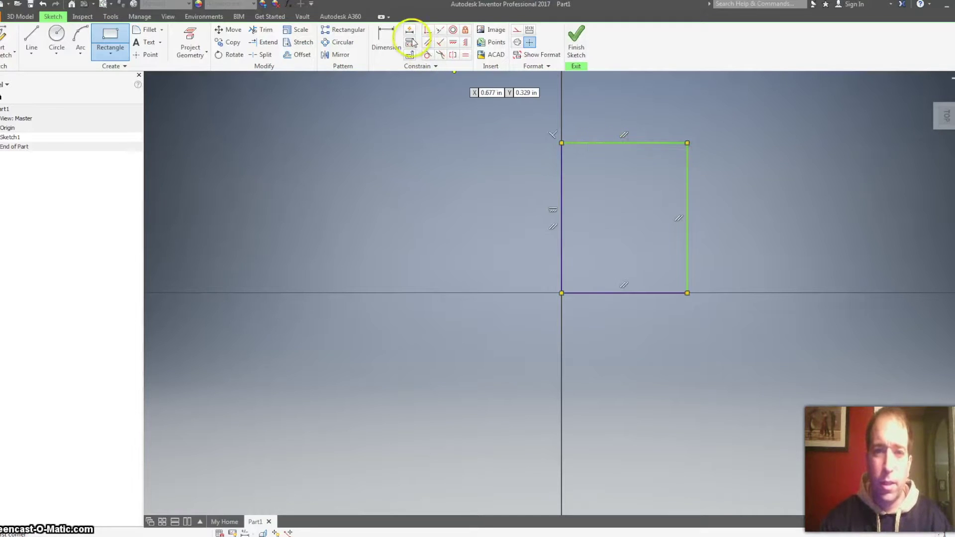
left_click(385, 37)
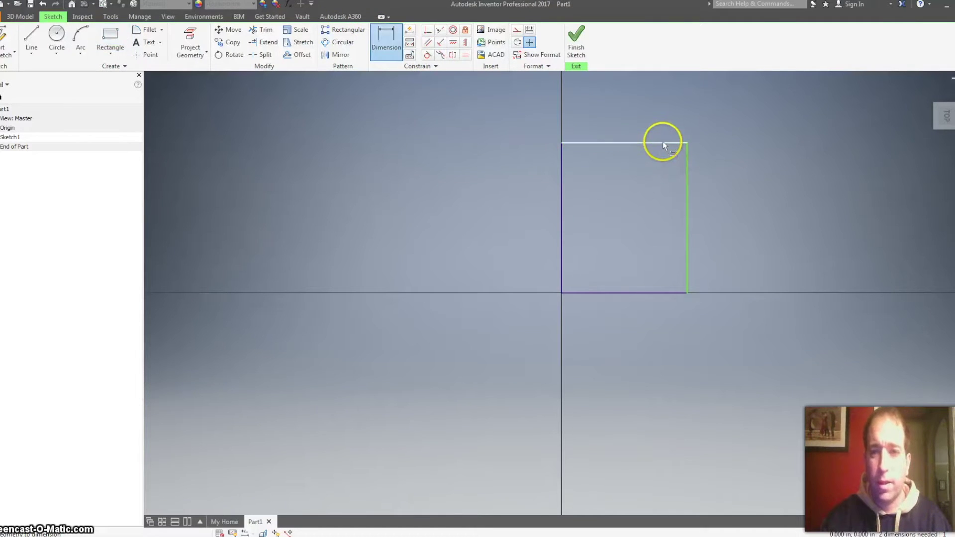
- Dimension the rectangle's top edge to 1 in and left edge to 2 in
left_click(663, 142)
left_click(617, 107)
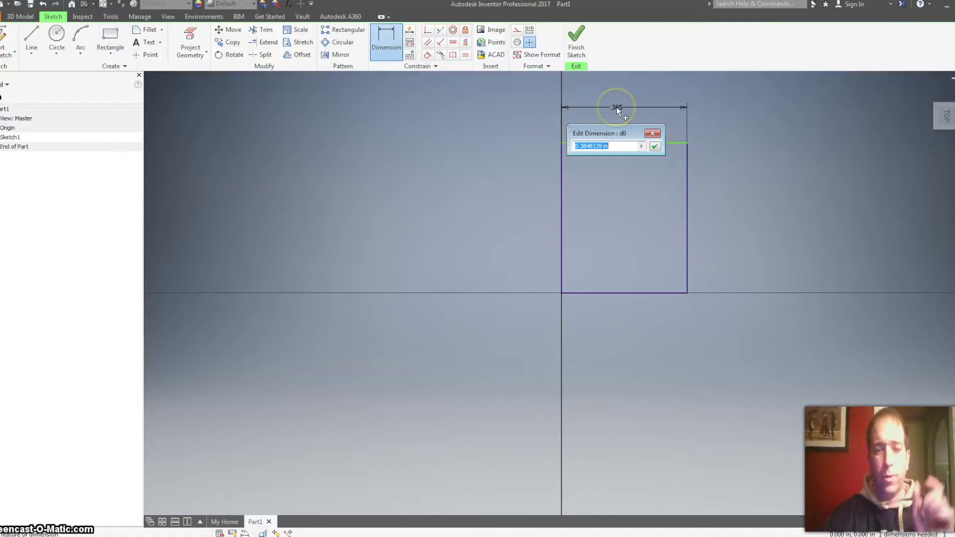
type("1")
key("Return")
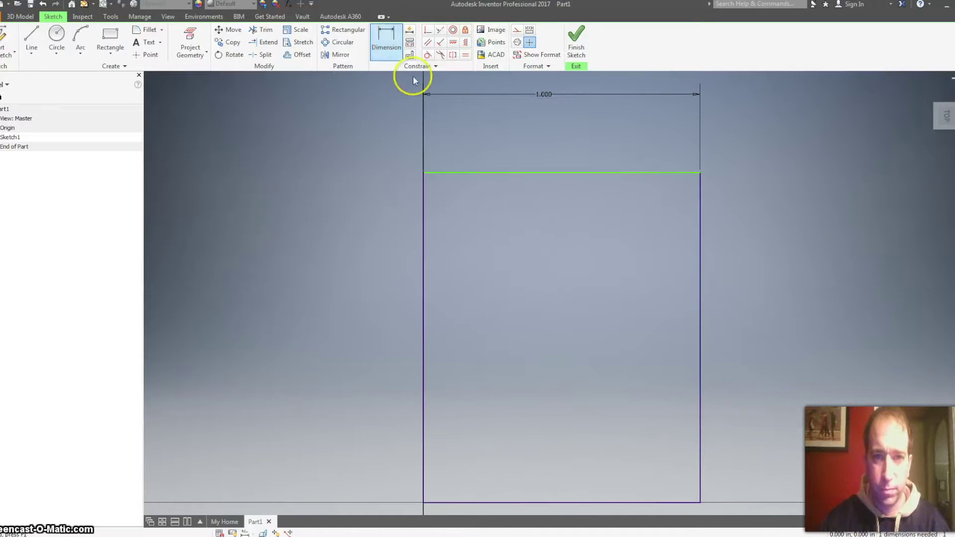
left_click(422, 204)
left_click(344, 247)
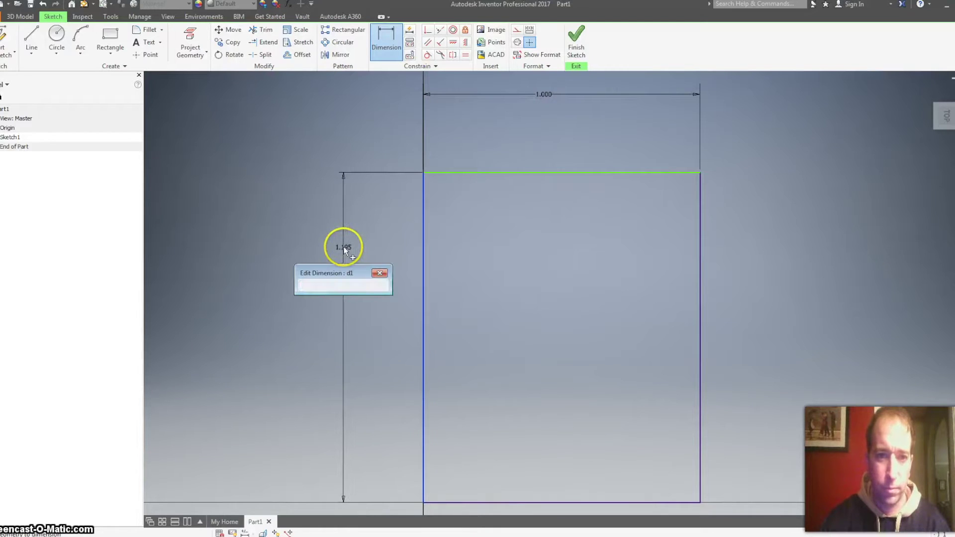
type("2")
key("Return")
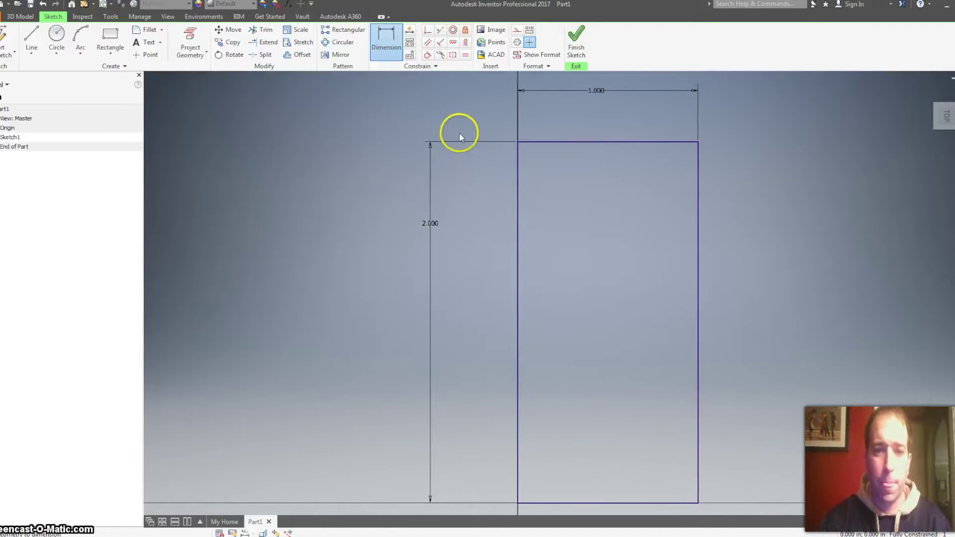
- Draw a circle centred on the rectangle's top edge, reaching both top corners
left_click(56, 36)
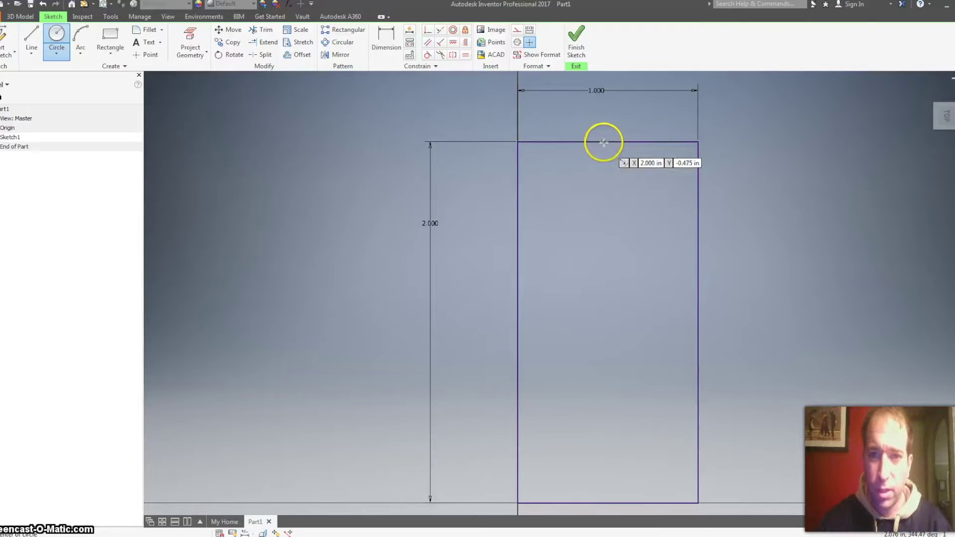
left_click(608, 141)
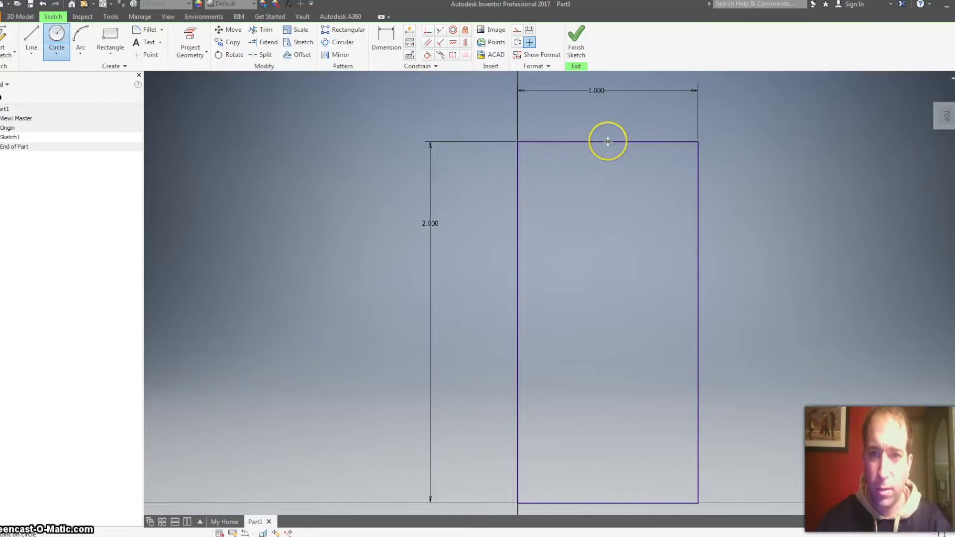
left_click(698, 142)
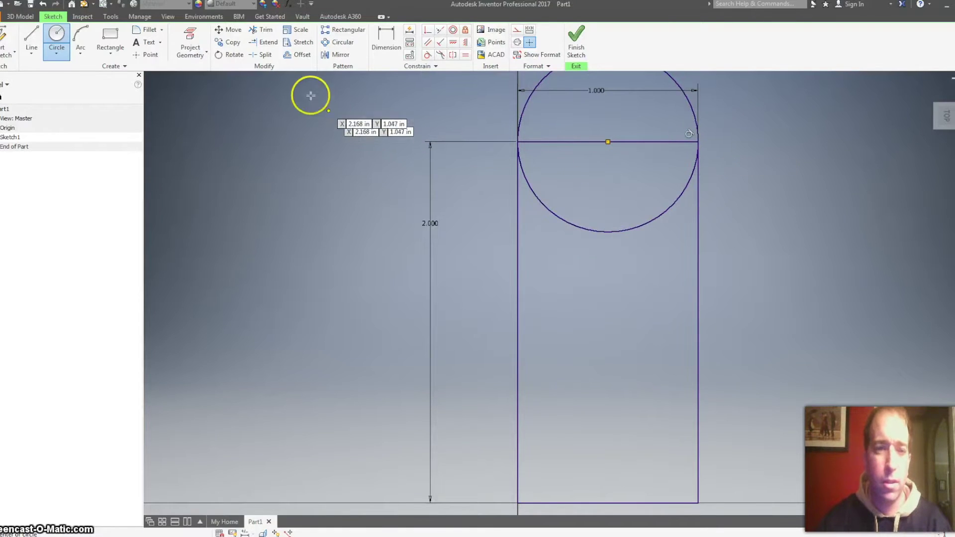
- Trim inside the circle, then delete the 1.000 width and 2.000 height dimensions
left_click(262, 34)
left_click(573, 139)
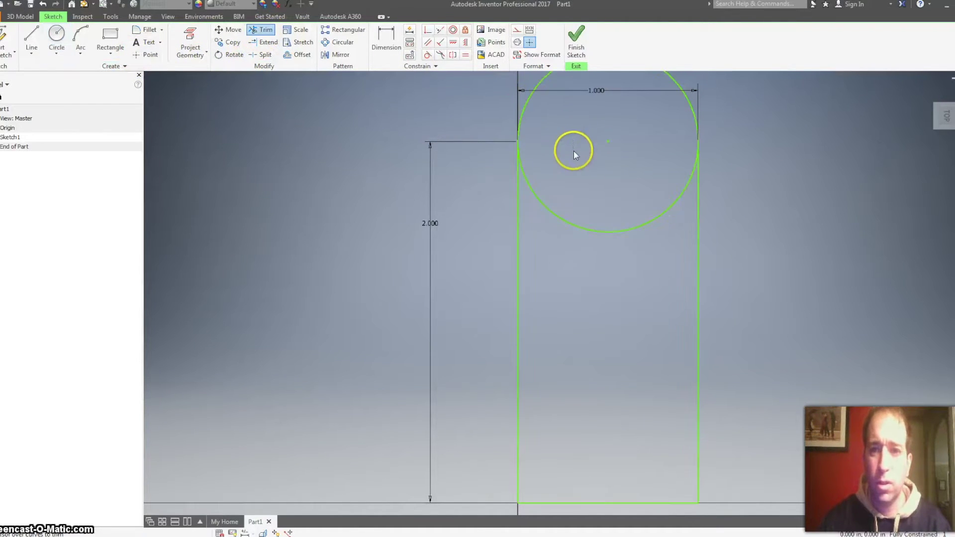
left_click(593, 171)
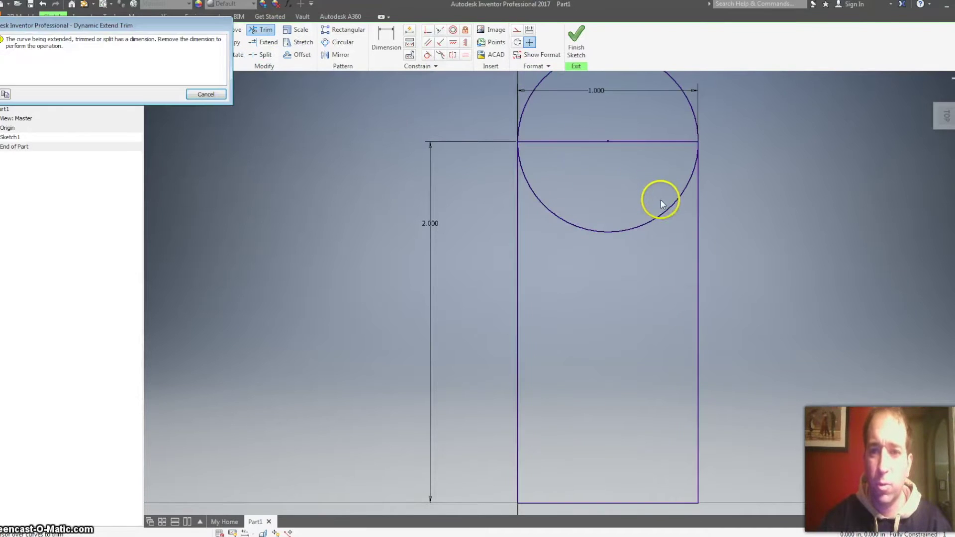
left_click(209, 94)
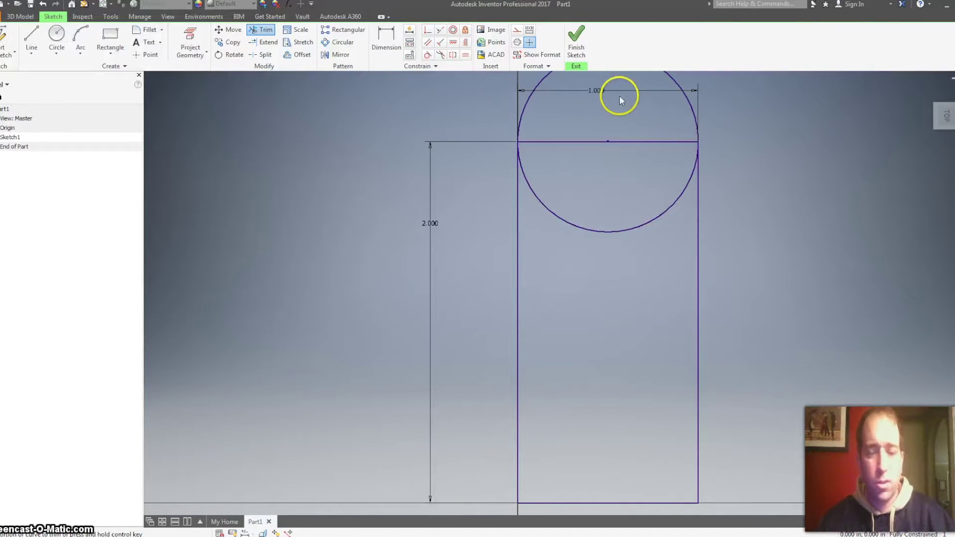
key("Escape")
left_click(595, 91)
key("Delete")
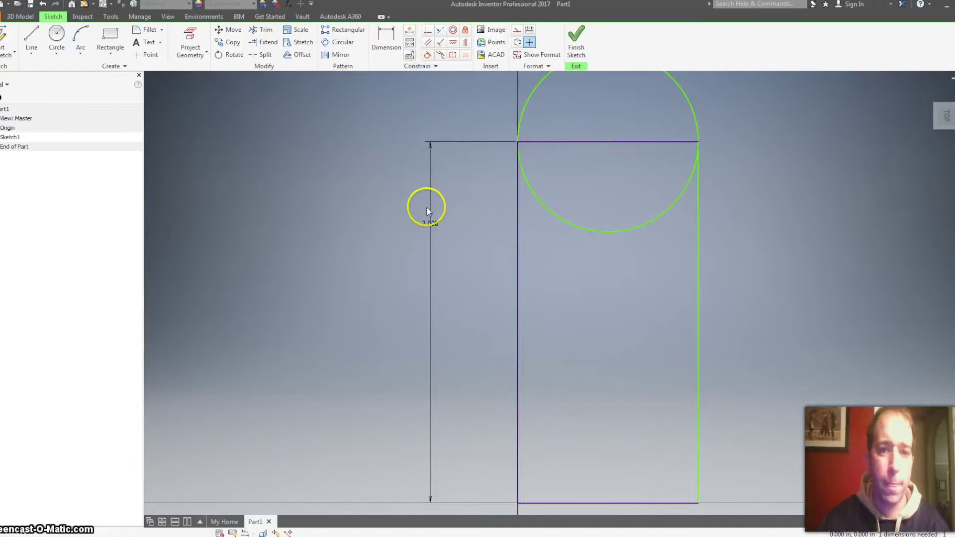
left_click(431, 220)
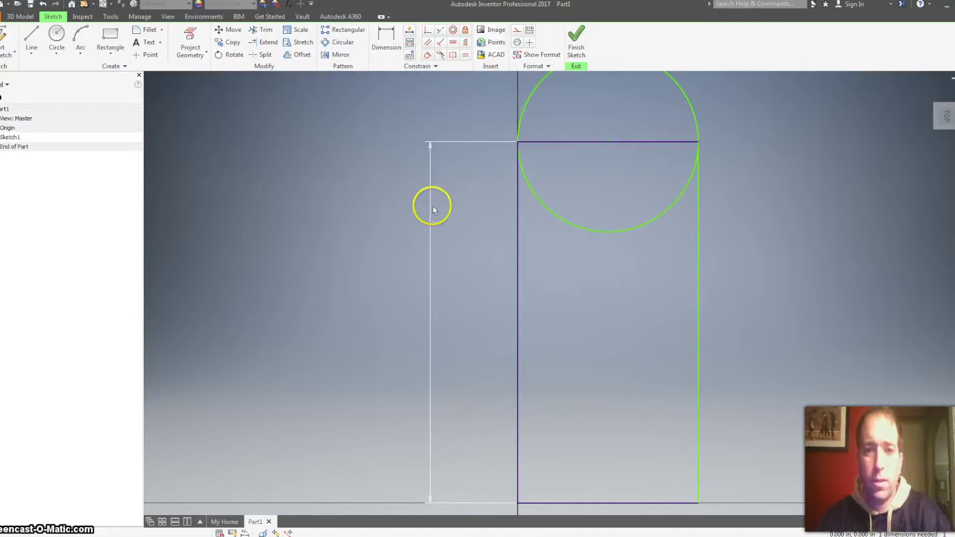
key("Delete")
- Trim the top line and the circle's lower half, leaving a semicircular top, and finish the sketch
left_click(266, 30)
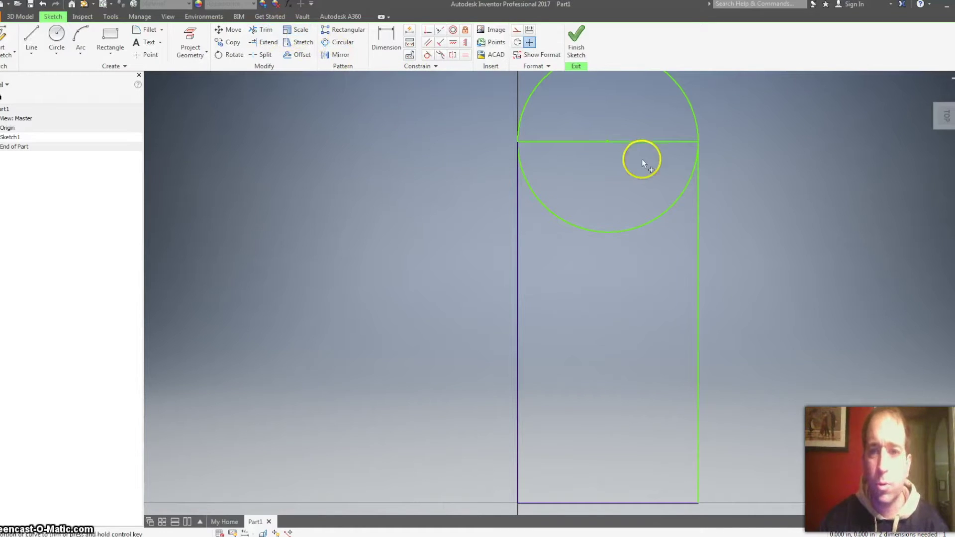
left_click(658, 142)
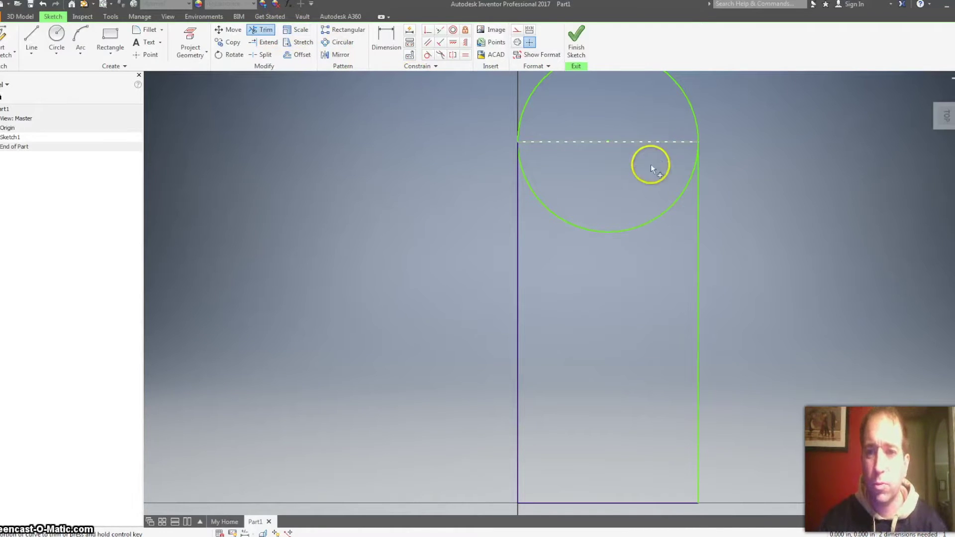
left_click(642, 223)
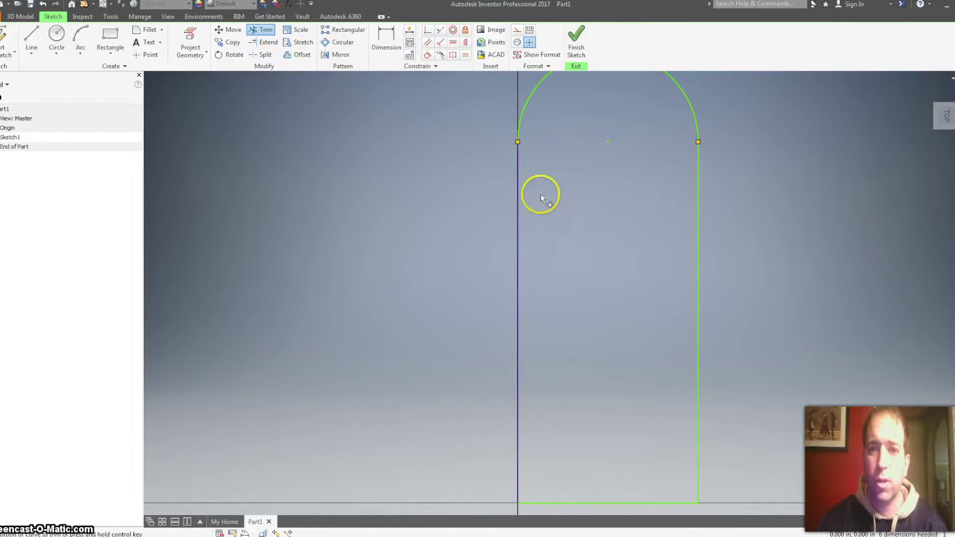
left_click(577, 40)
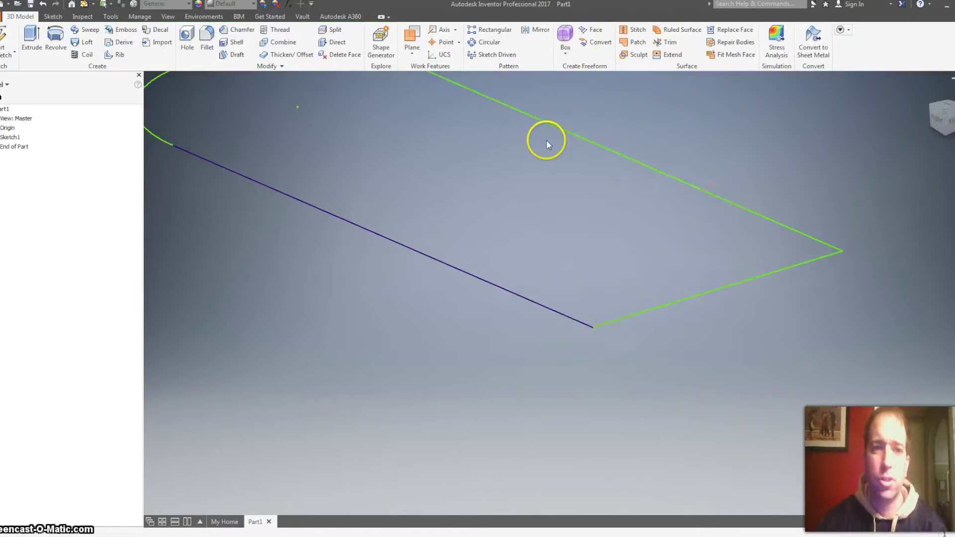
- Extrude the rounded outline 0.1 in into a solid plate
left_click(33, 38)
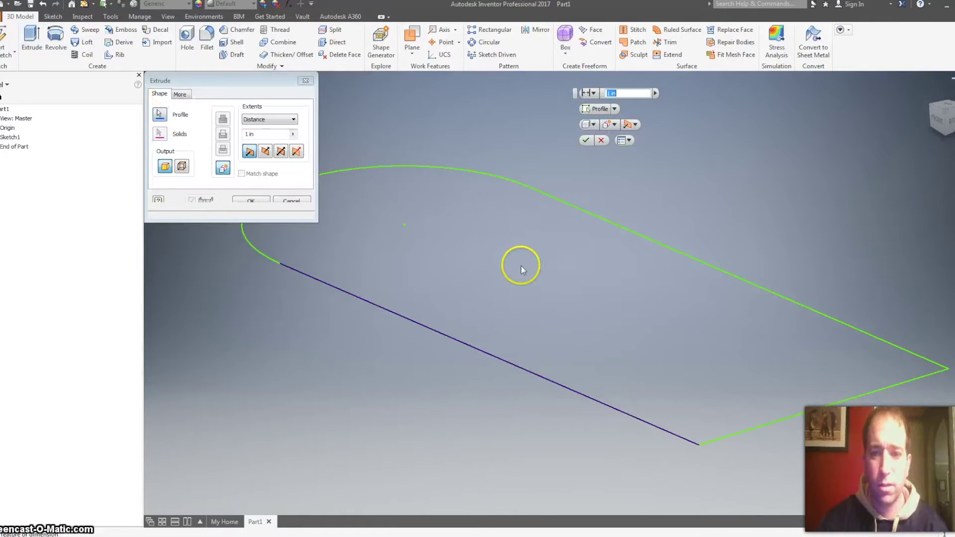
left_click(548, 280)
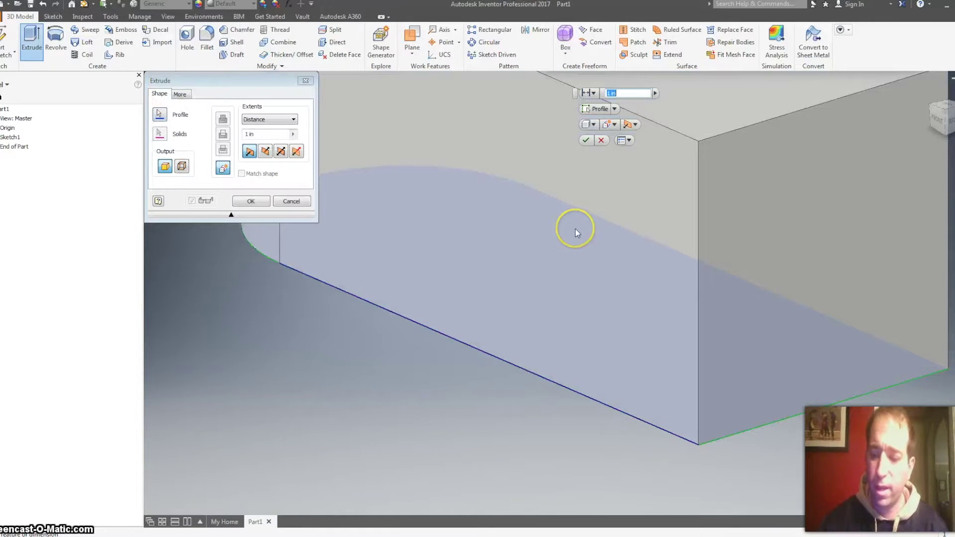
type(".1")
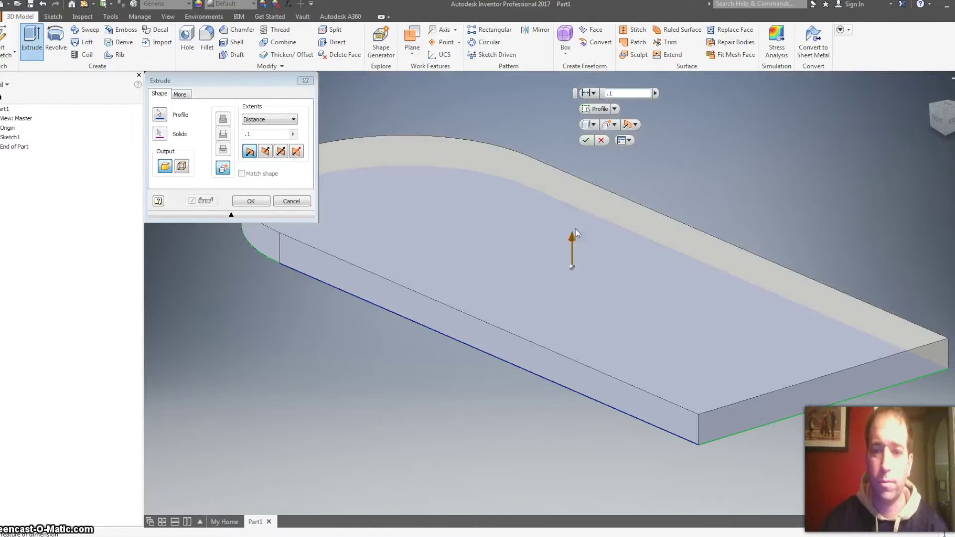
key("Return")
left_click(575, 232)
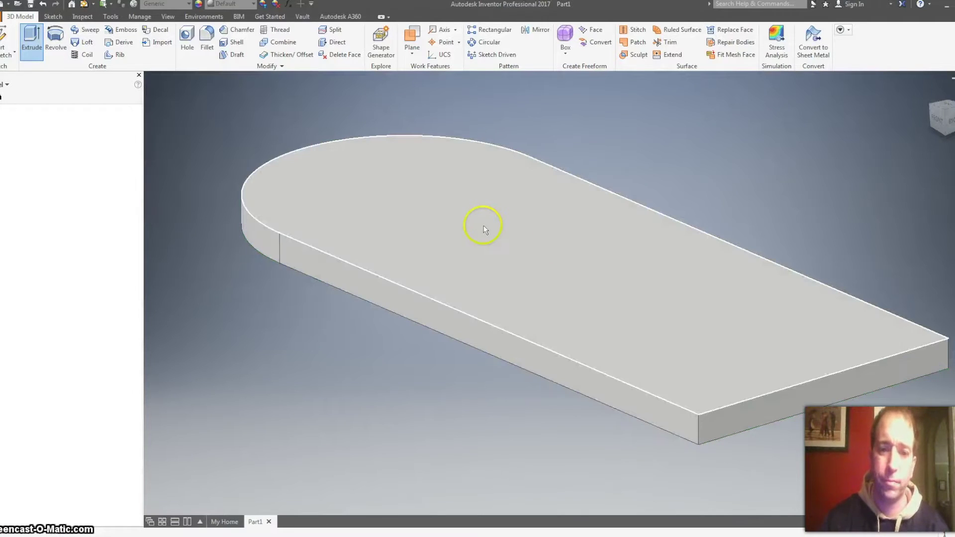
left_click(456, 206)
- Start a sketch on the plate's top face and draw a small circle near the rounded end
left_click(498, 202)
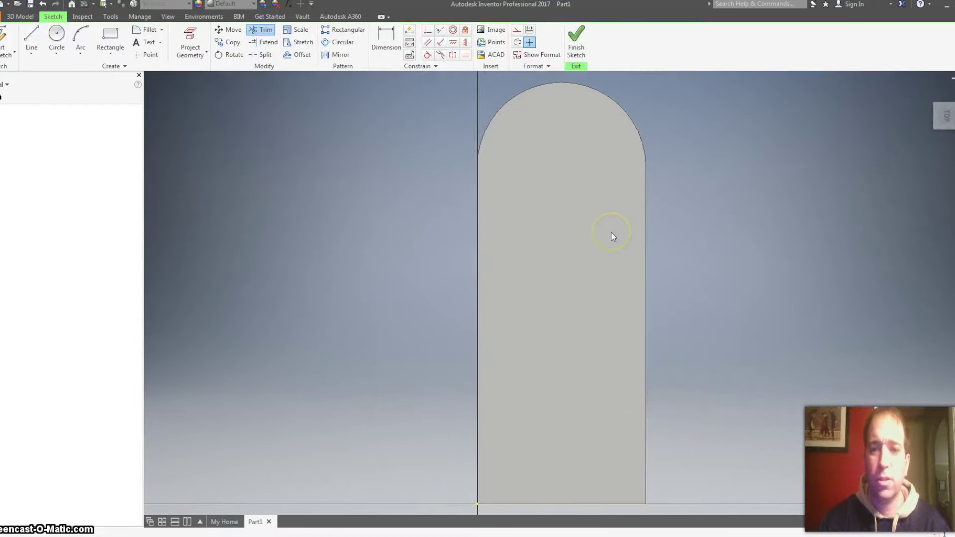
left_click(56, 34)
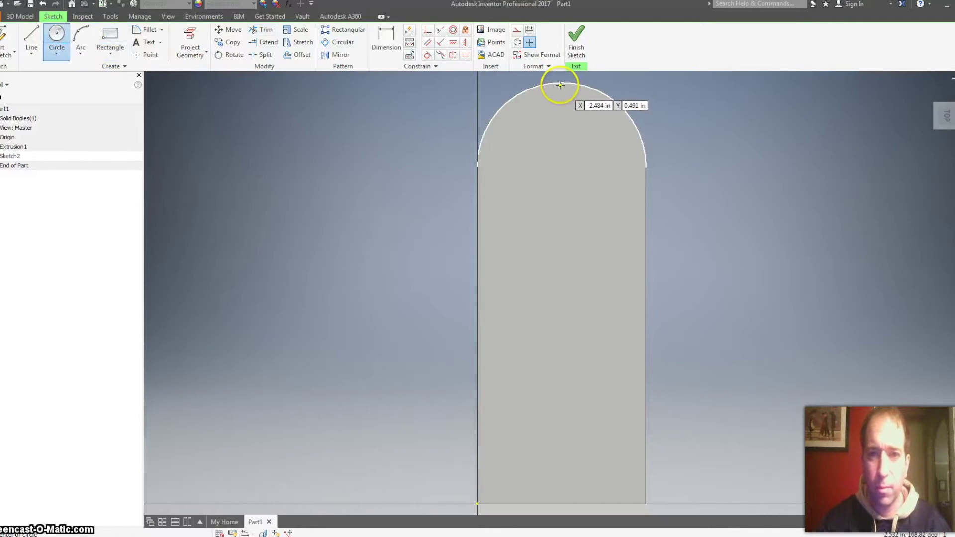
left_click(558, 130)
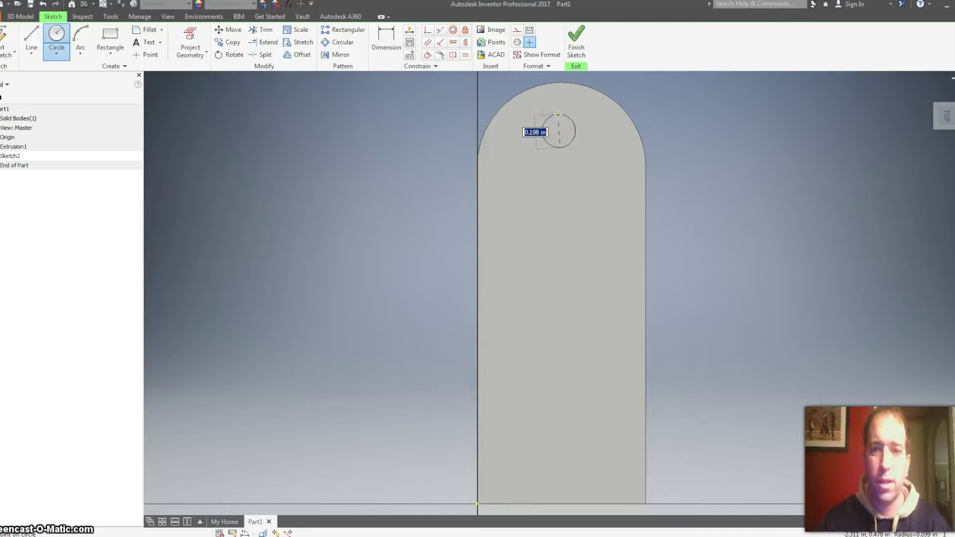
left_click(558, 114)
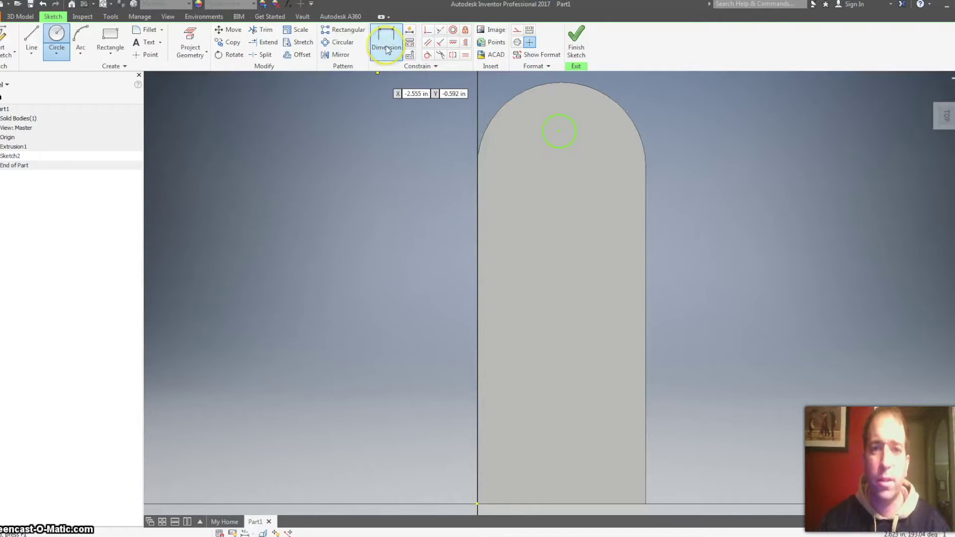
- Project the plate's outline into the sketch and begin dimensioning the circle against the arc
left_click(191, 38)
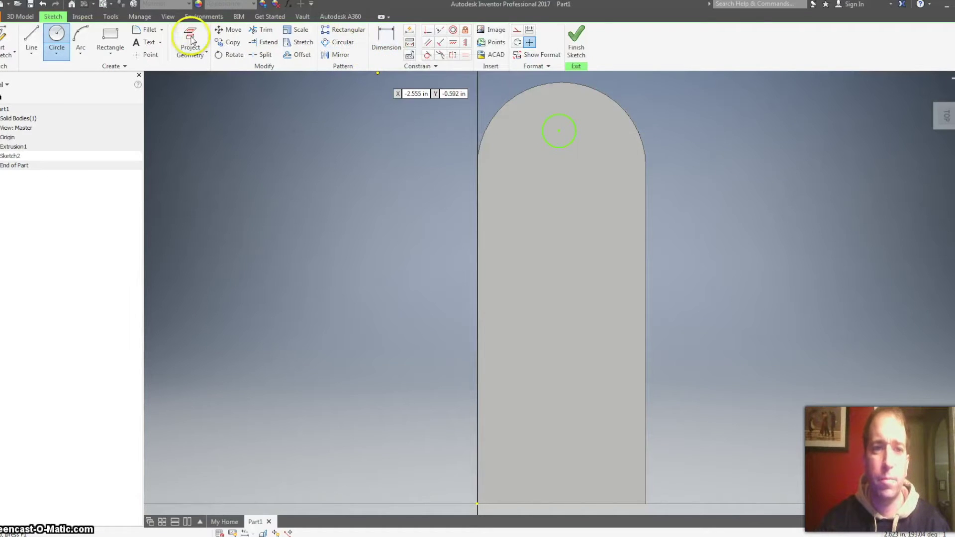
left_click(533, 139)
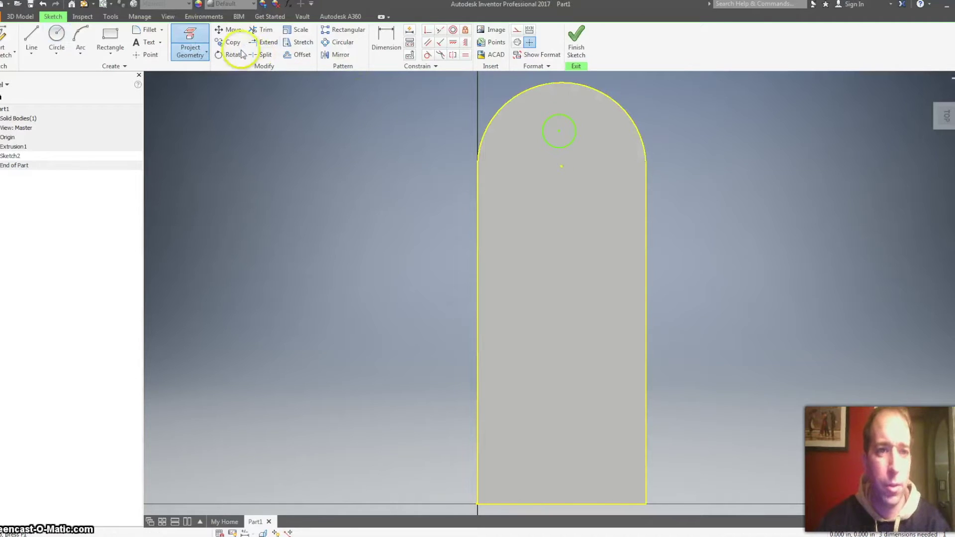
left_click(385, 40)
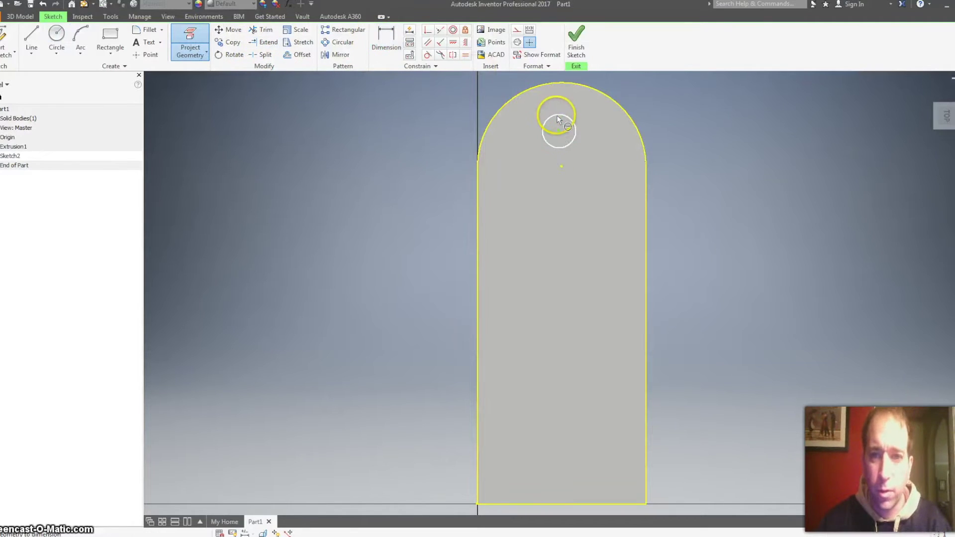
left_click(557, 115)
left_click(646, 166)
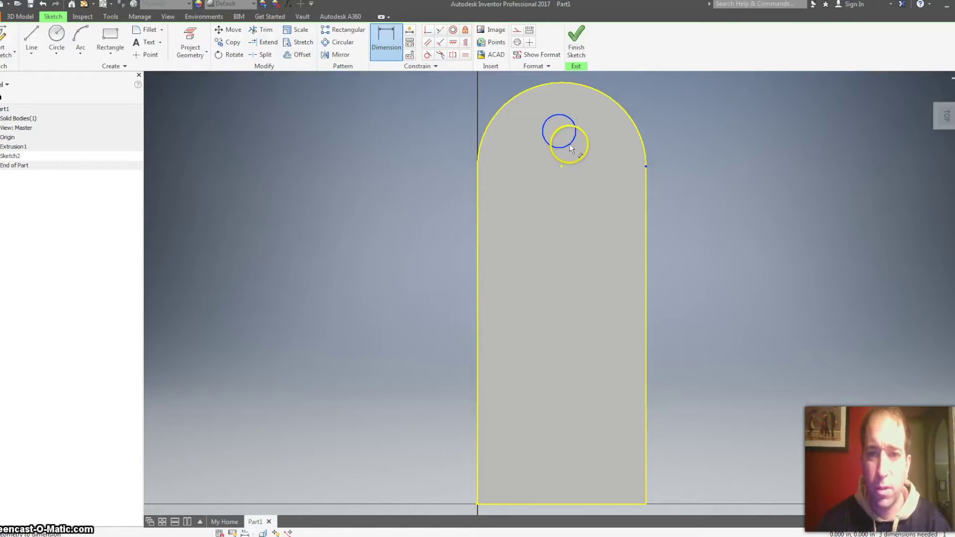
- Place the hole circle's centre .500 from the plate's edge and set its diameter to .18
left_click(559, 132)
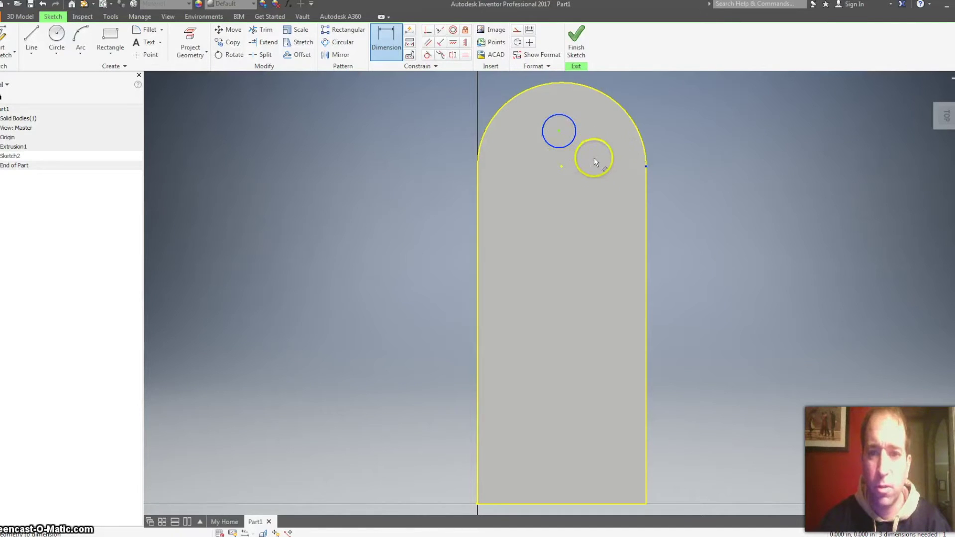
left_click(602, 194)
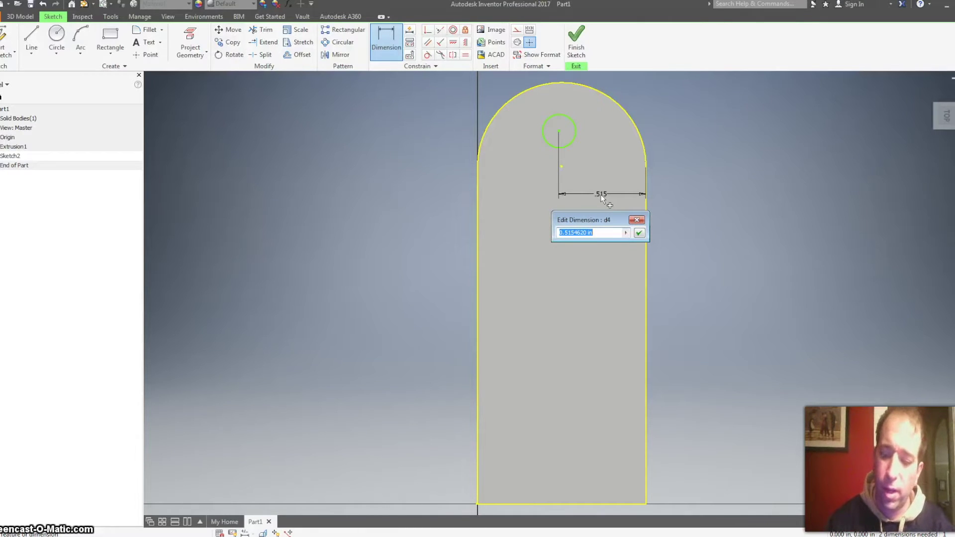
key("Return")
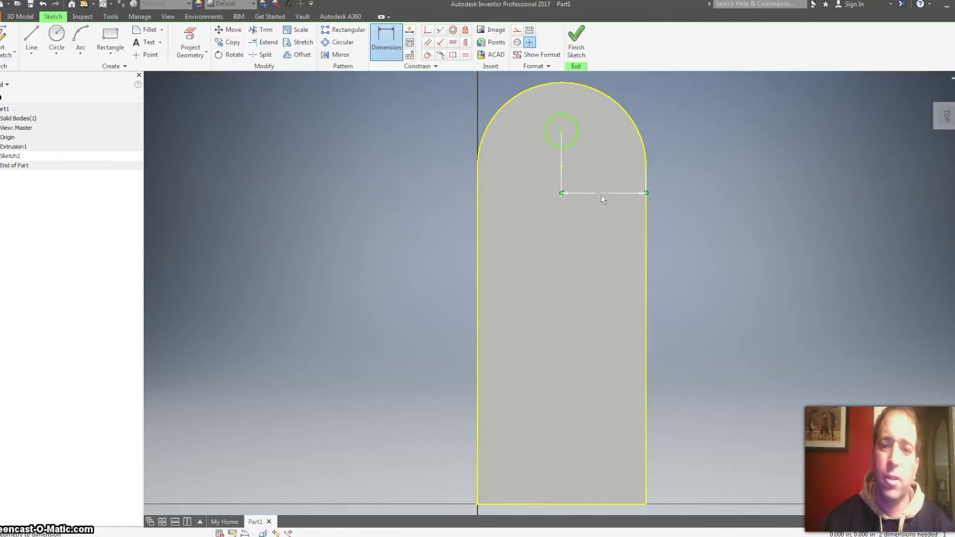
mouse_move(567, 133)
left_mouse_down()
mouse_move(575, 47)
mouse_move(560, 87)
mouse_move(569, 114)
left_mouse_up()
left_click(596, 119)
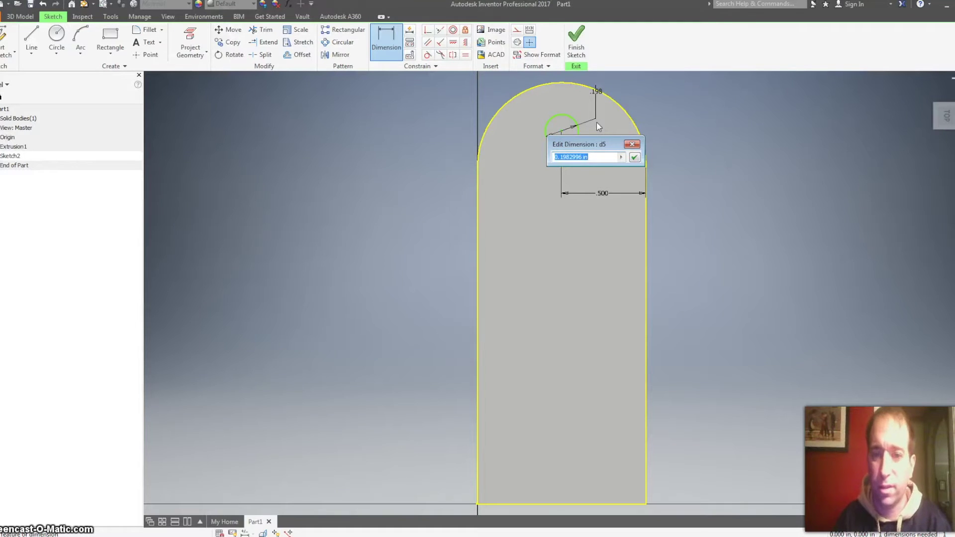
type(".18")
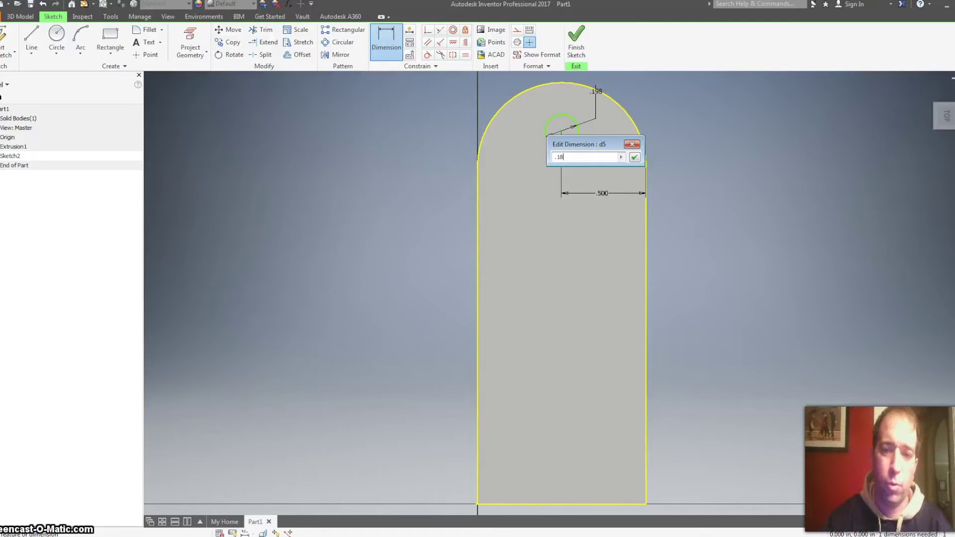
key("Return")
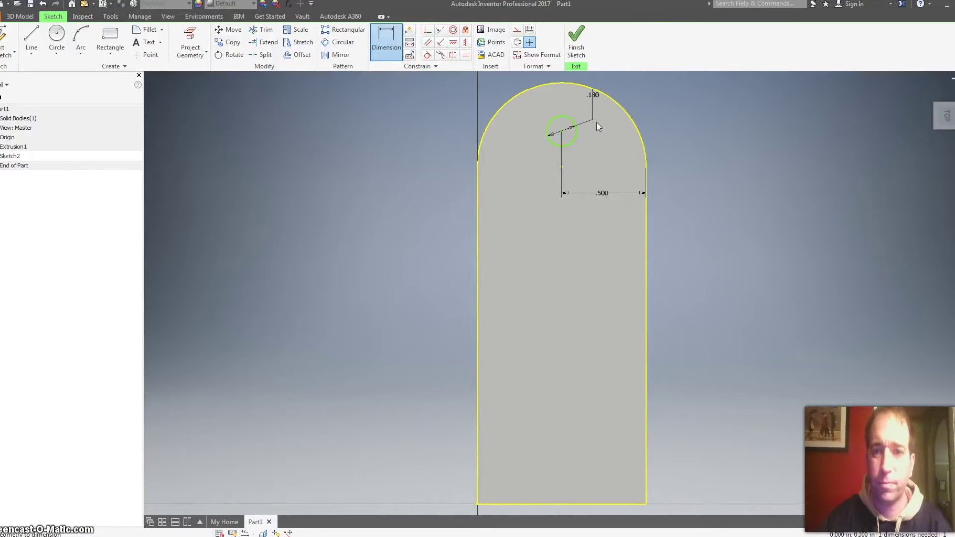
- Cut the small circle through the whole plate as a keyring hole
left_click(575, 35)
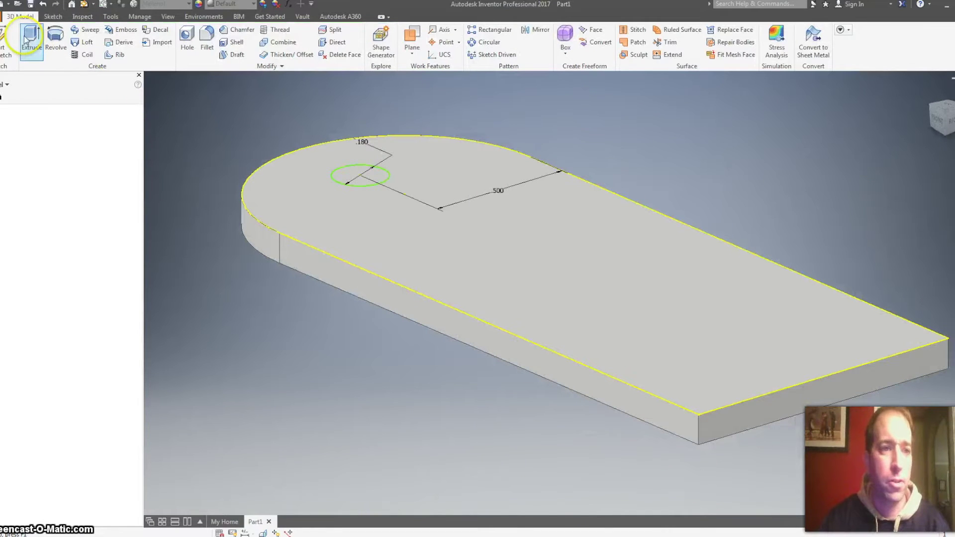
left_click(32, 36)
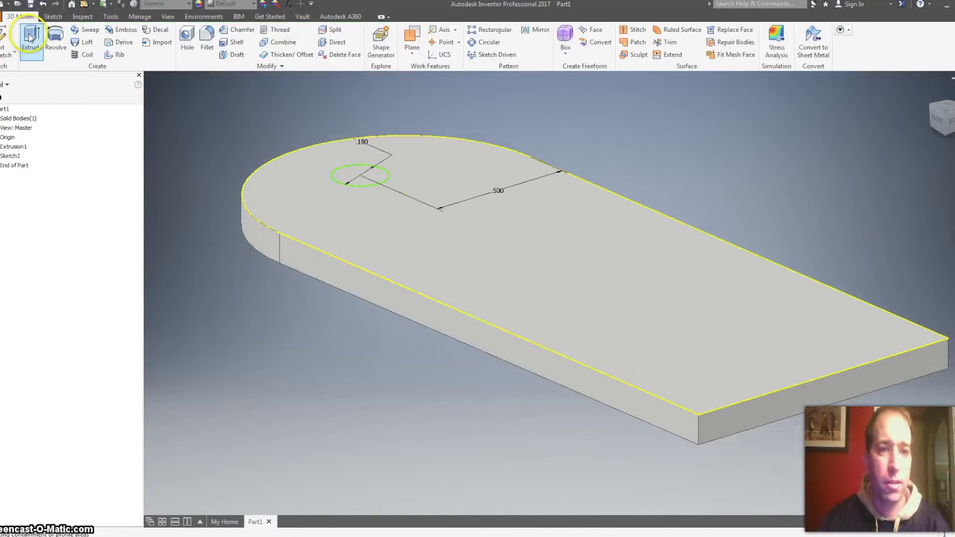
left_click(350, 176)
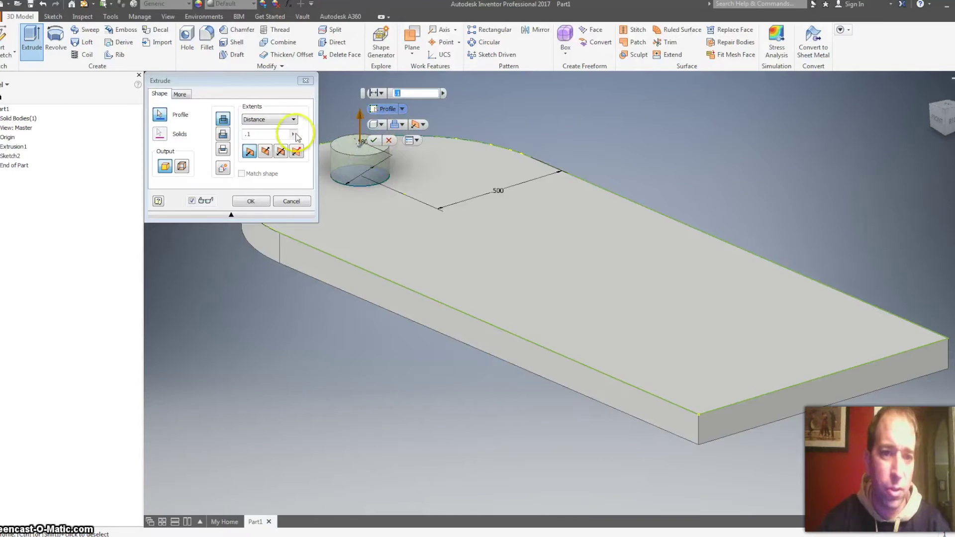
left_click(265, 151)
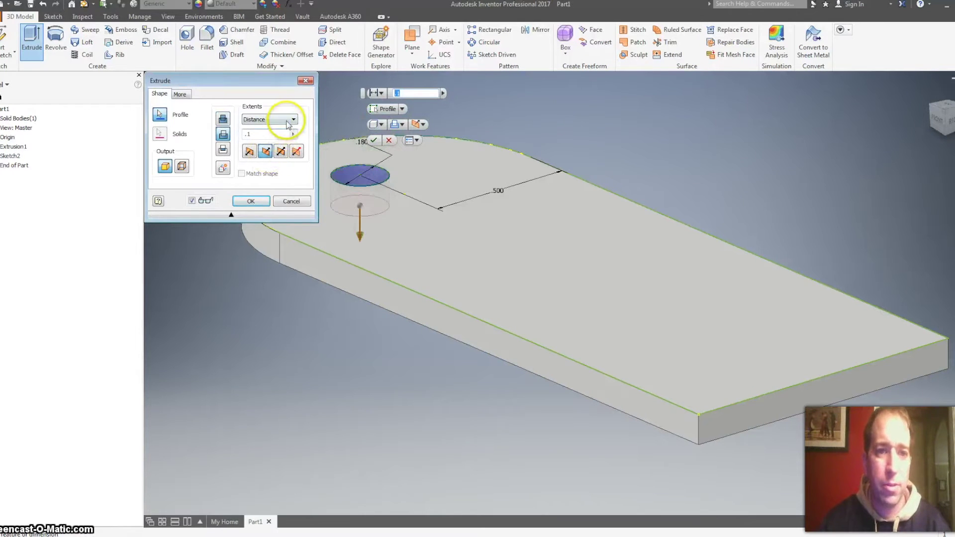
left_click(264, 154)
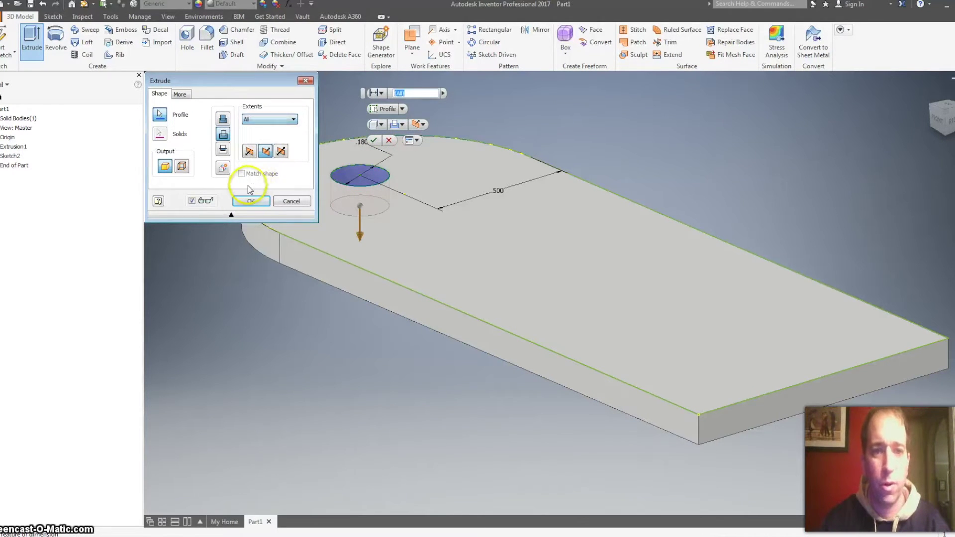
left_click(250, 202)
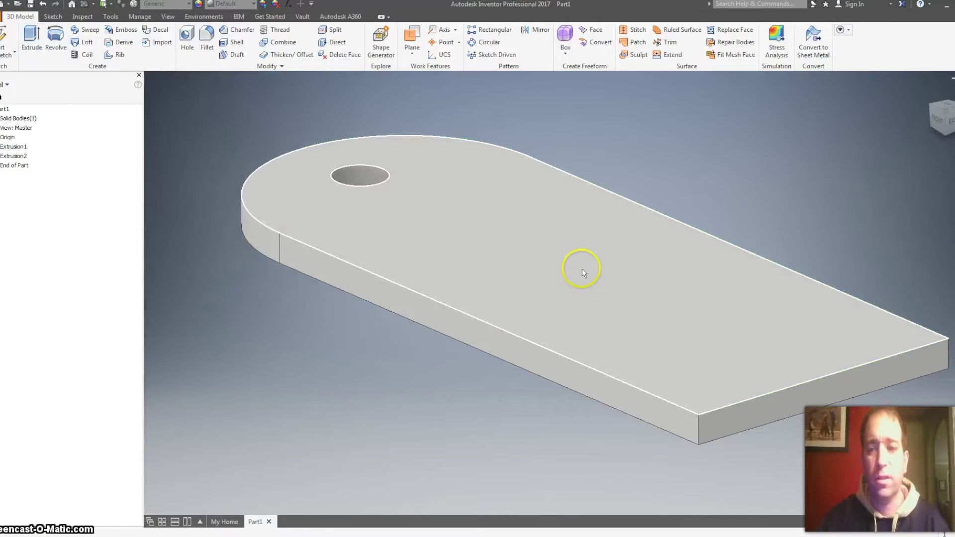
- Start a sketch on the plate's top face and project its outline and keyring hole
left_click(500, 216)
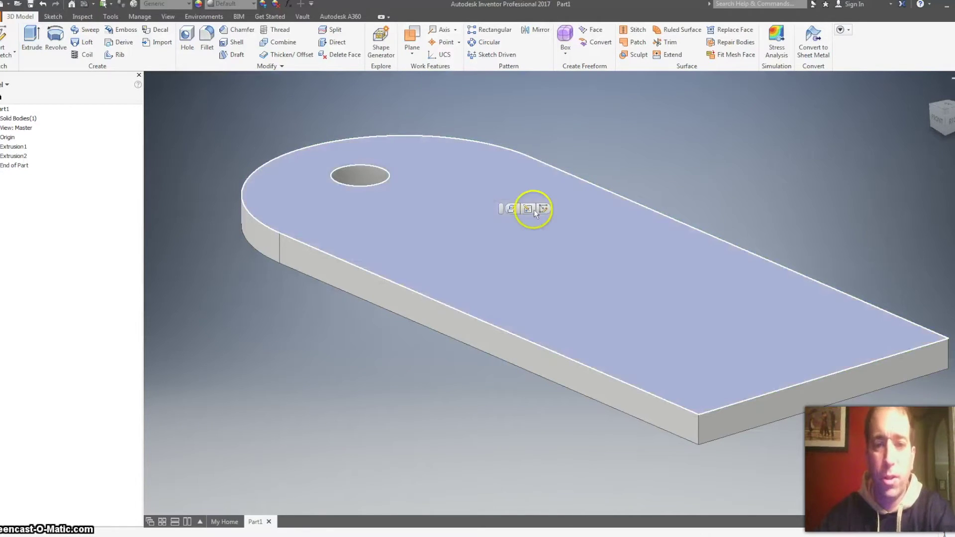
left_click(541, 208)
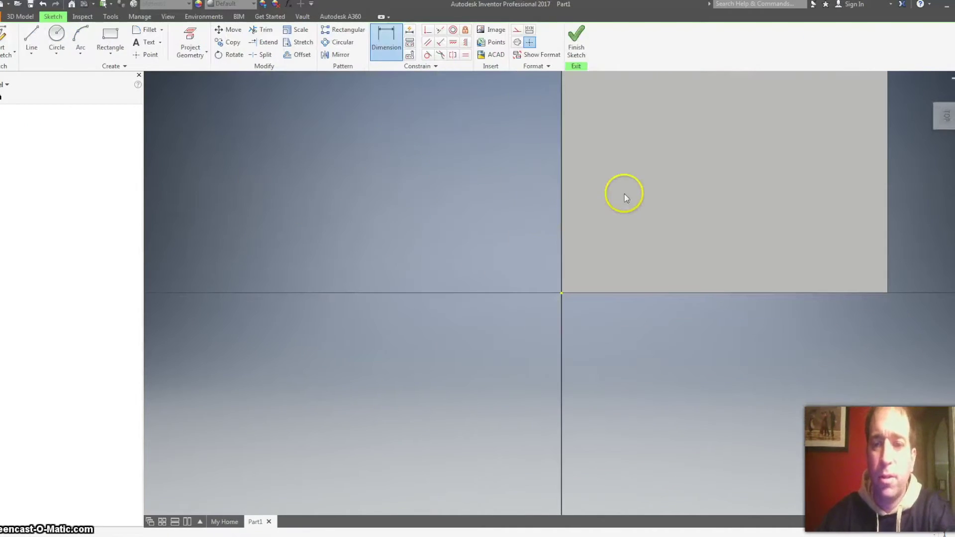
left_click(190, 40)
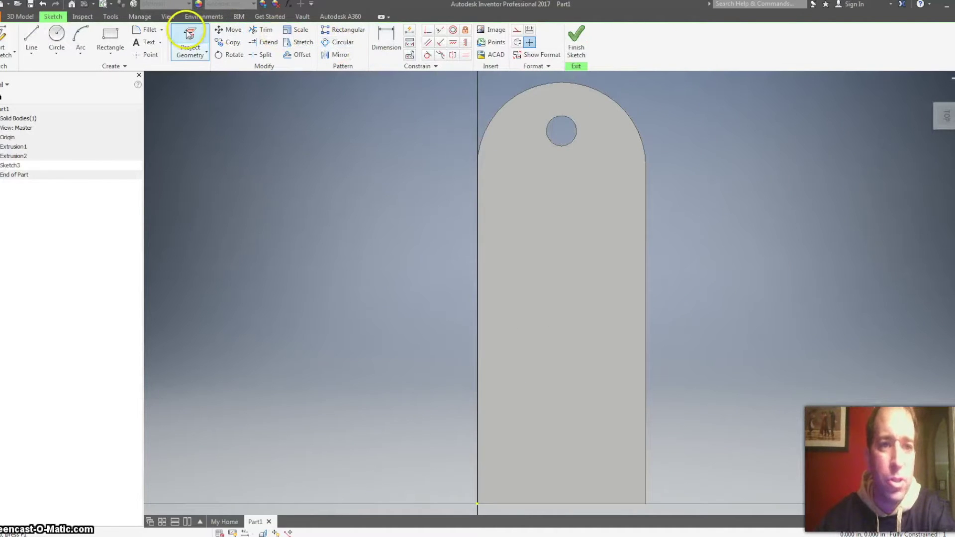
left_click(596, 258)
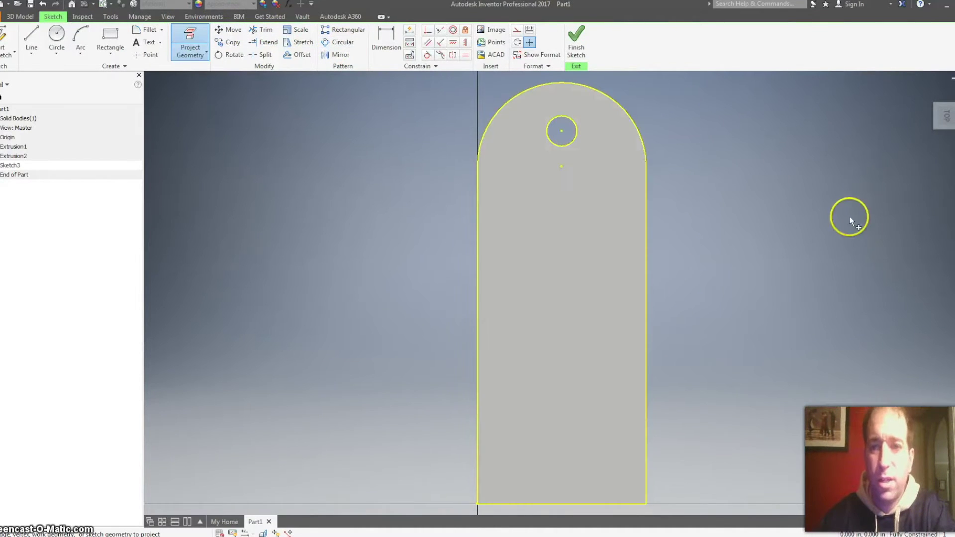
left_click(947, 97)
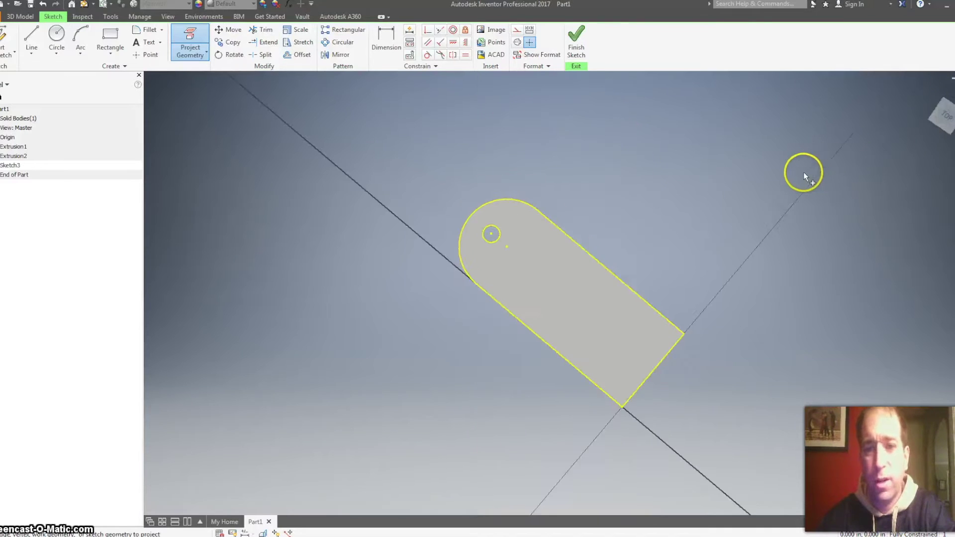
scroll(564, 300, "up", 3)
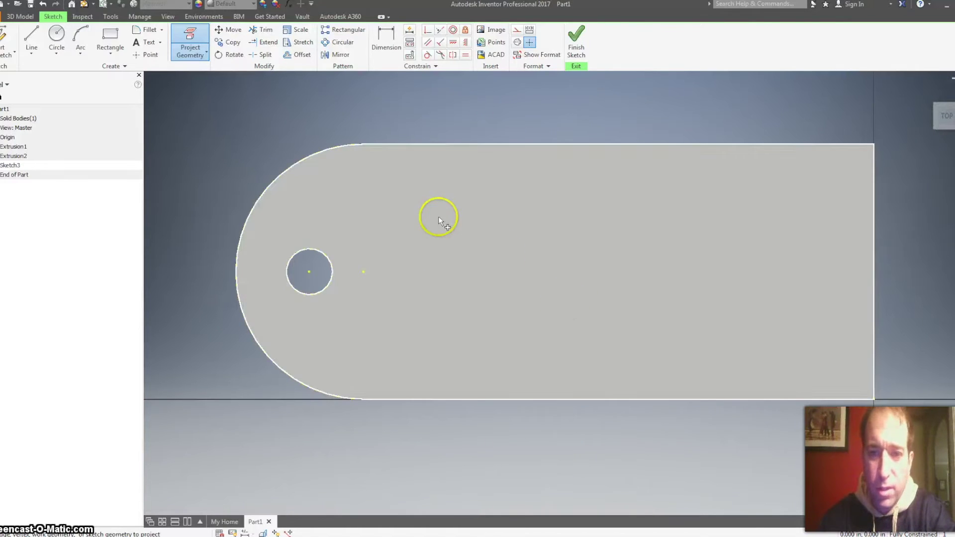
left_click(556, 257)
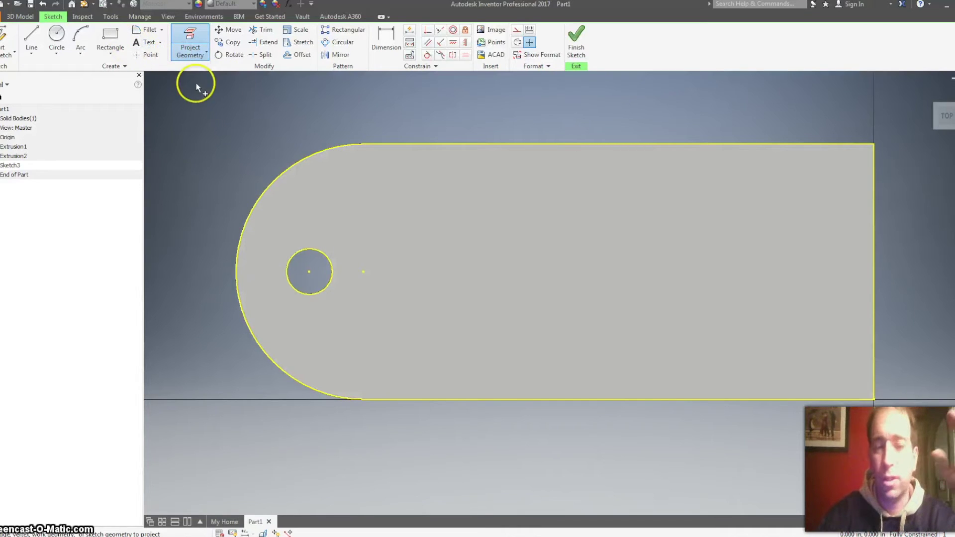
left_click(31, 50)
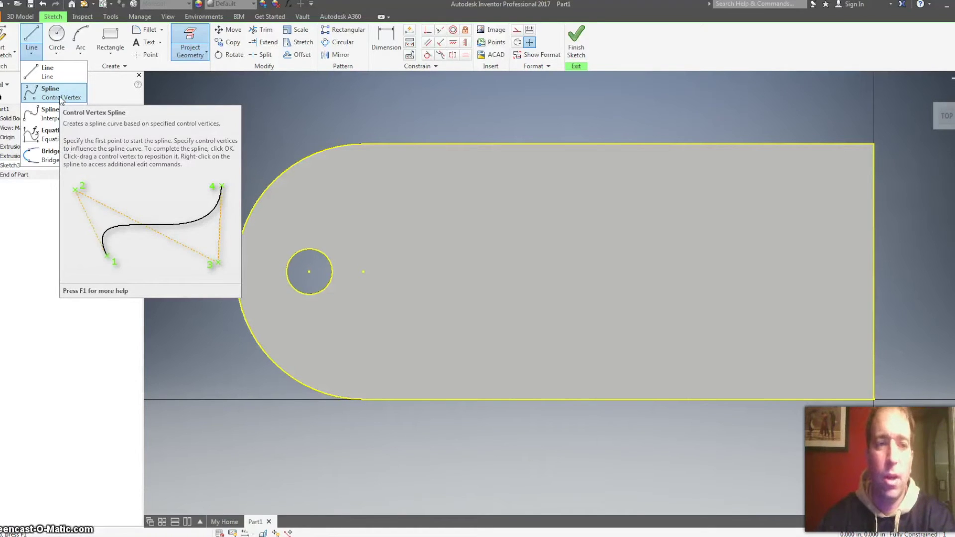
left_click(144, 41)
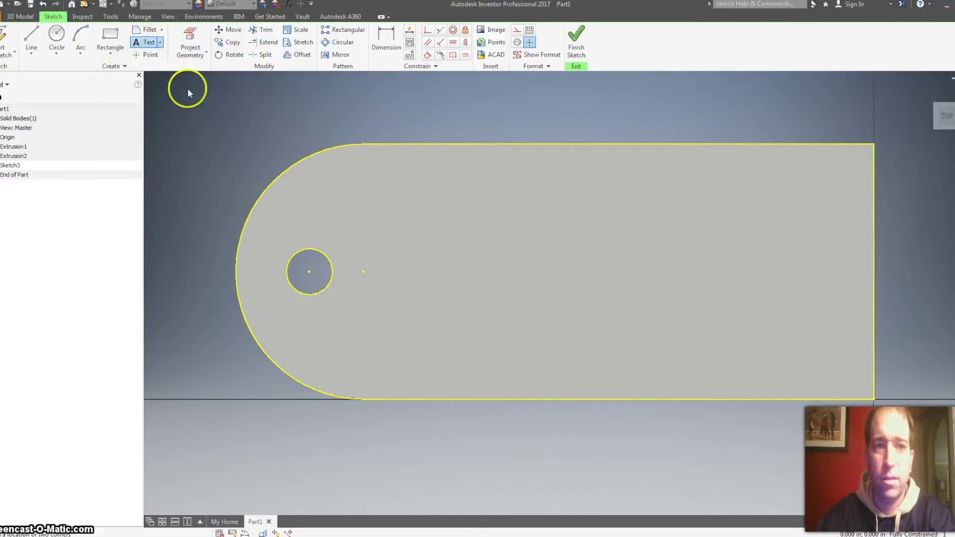
- Place 'Riley Wildcats' text on the plate in the Teen font at 0.250 in
left_click(459, 250)
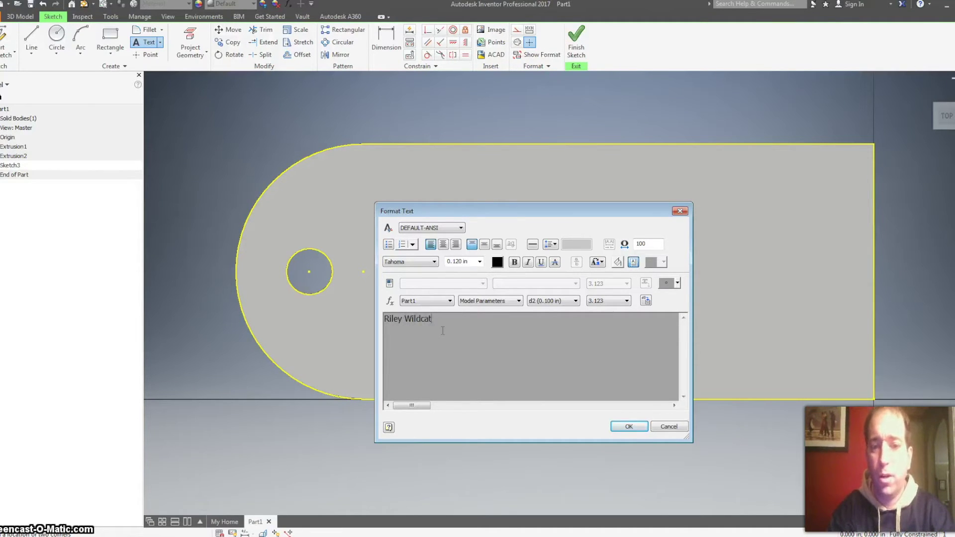
triple_click(451, 324)
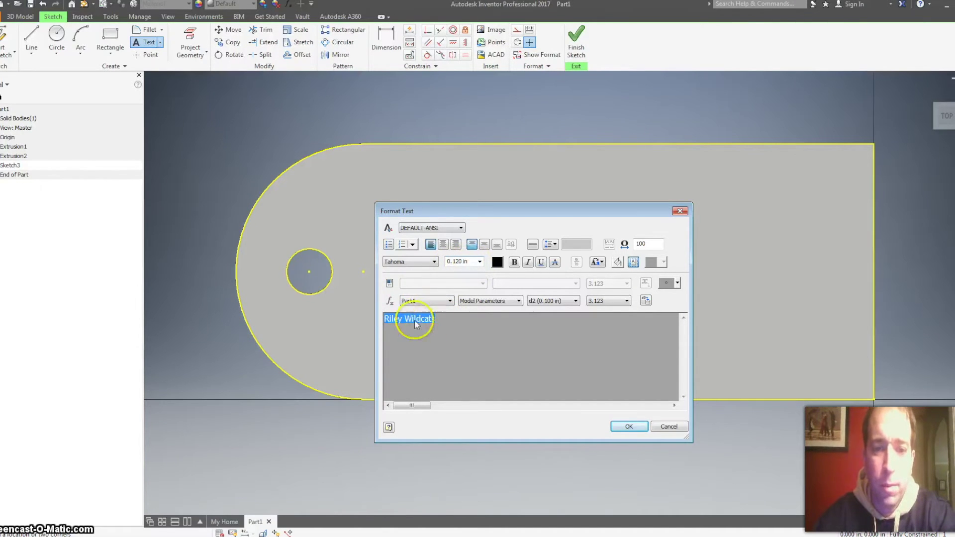
triple_click(457, 262)
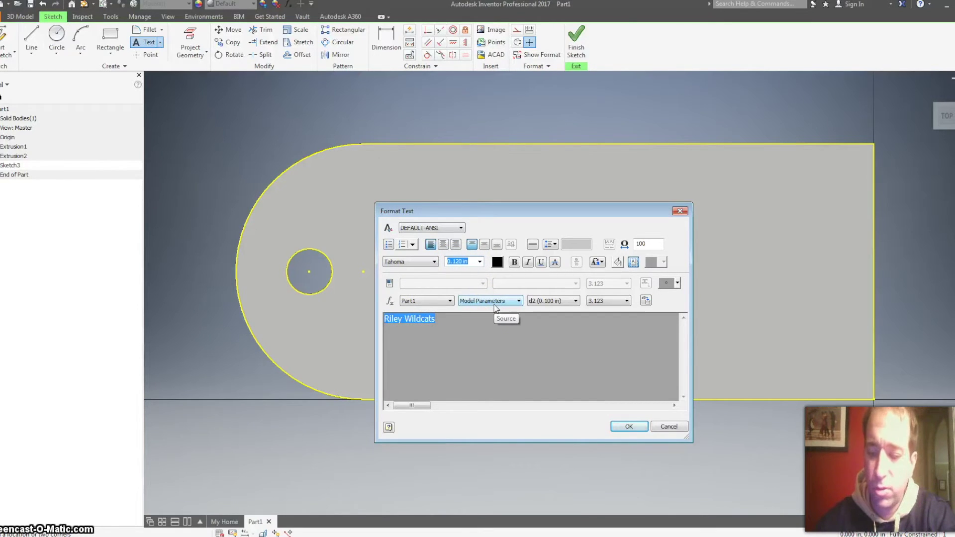
left_click(418, 262)
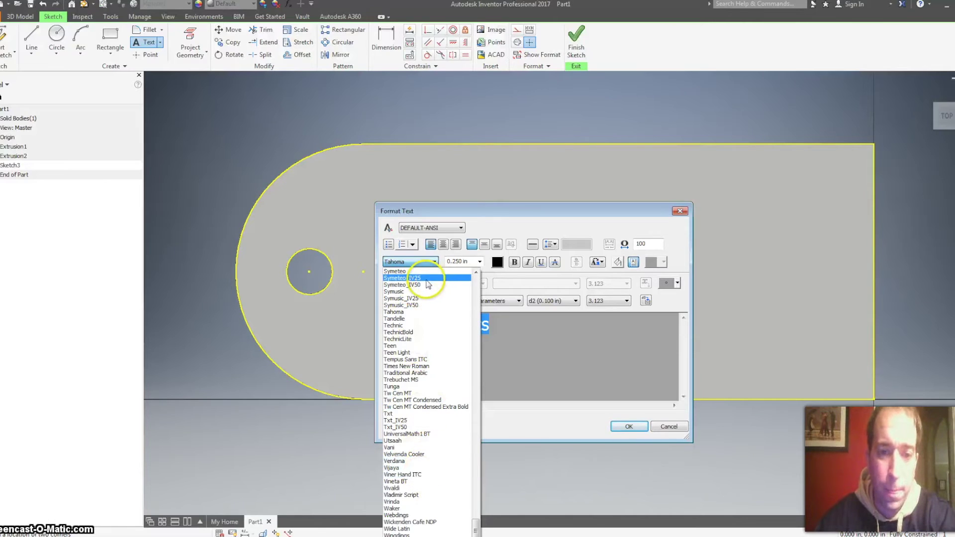
left_click(418, 345)
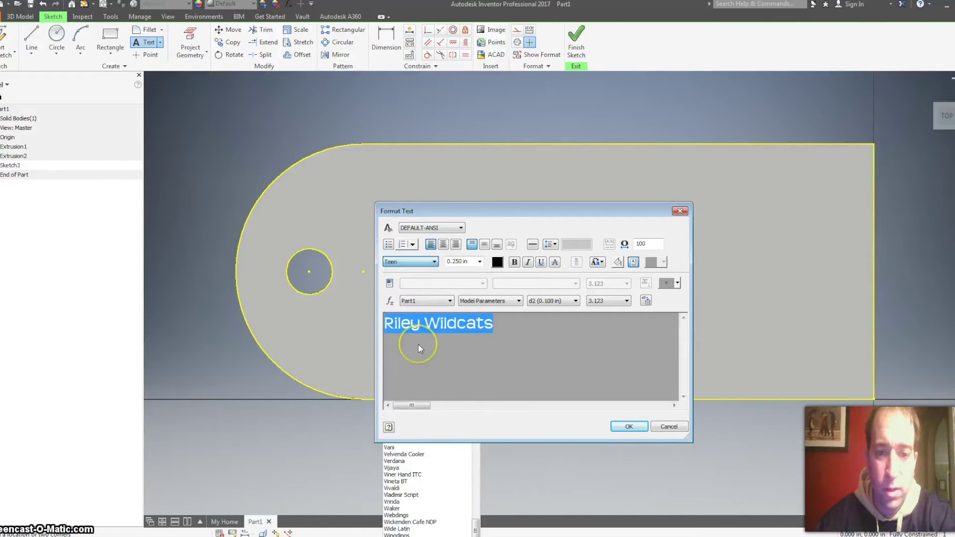
left_click(630, 427)
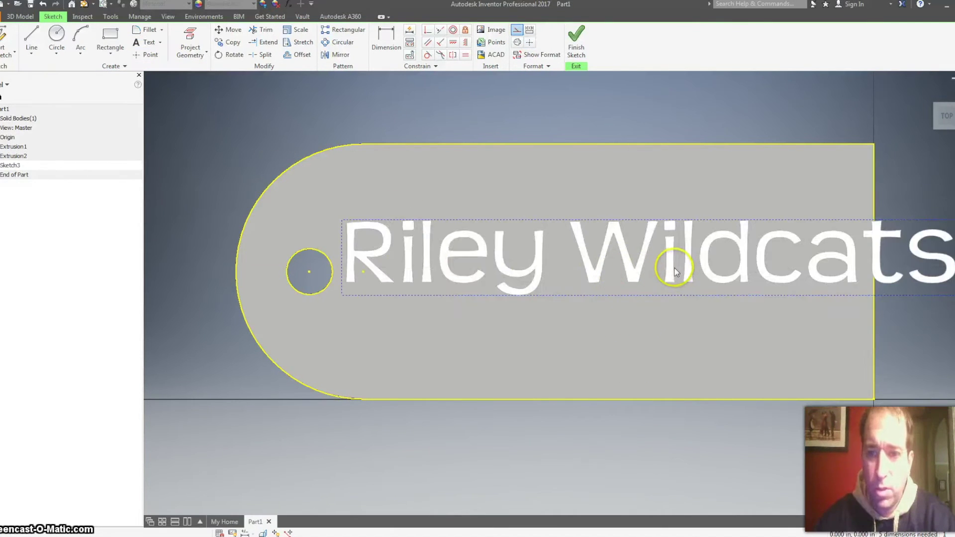
- Edit the text into 'Riley' over 'Wildcats' on two lines in Teen 0.250 in font
double_click(676, 272)
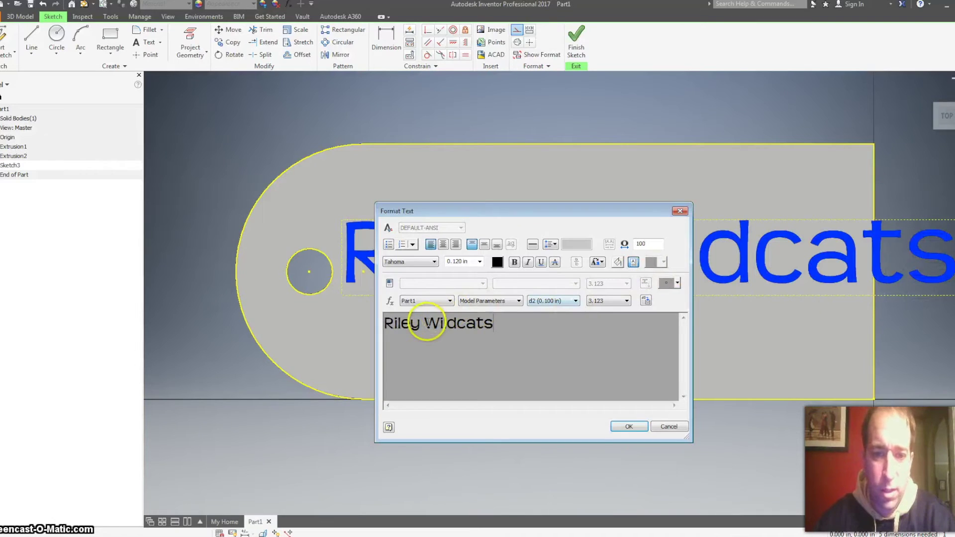
left_click(425, 324)
key("Return")
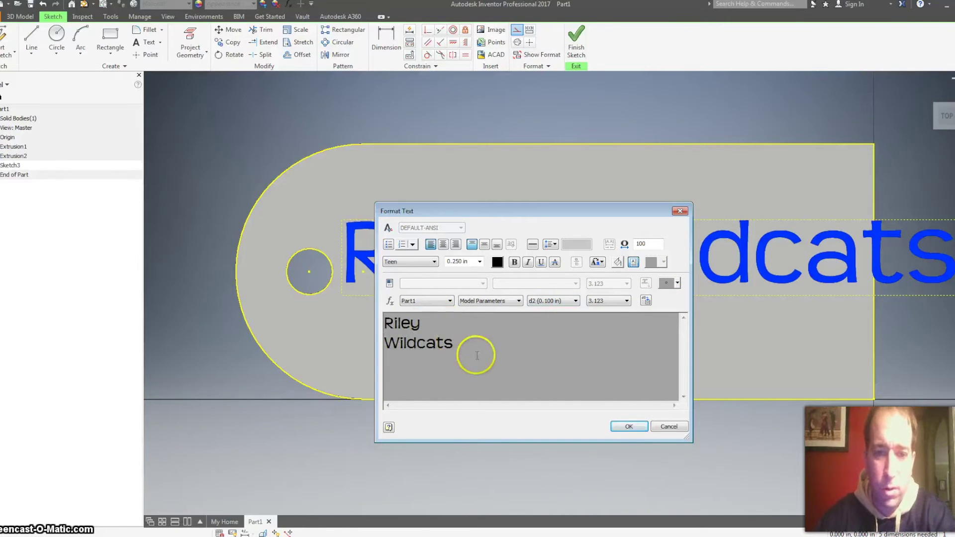
left_click(629, 427)
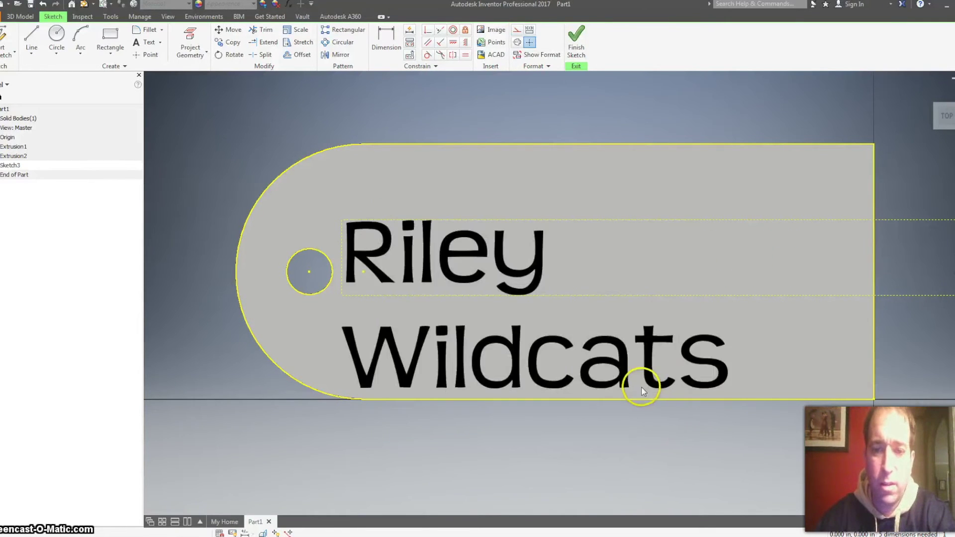
- Reposition the text block higher on the plate and finish the sketch
key("ctrl+c")
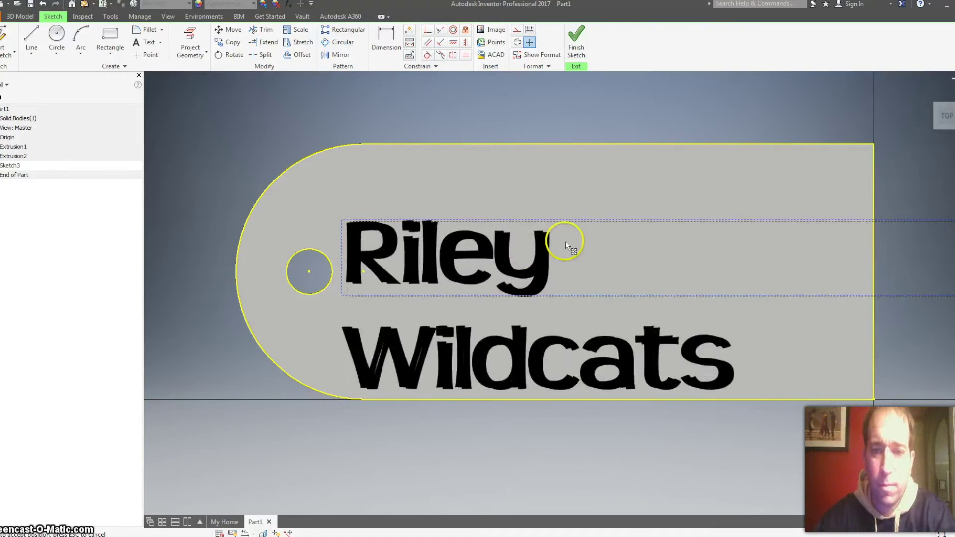
key("ctrl+v")
left_click(505, 215)
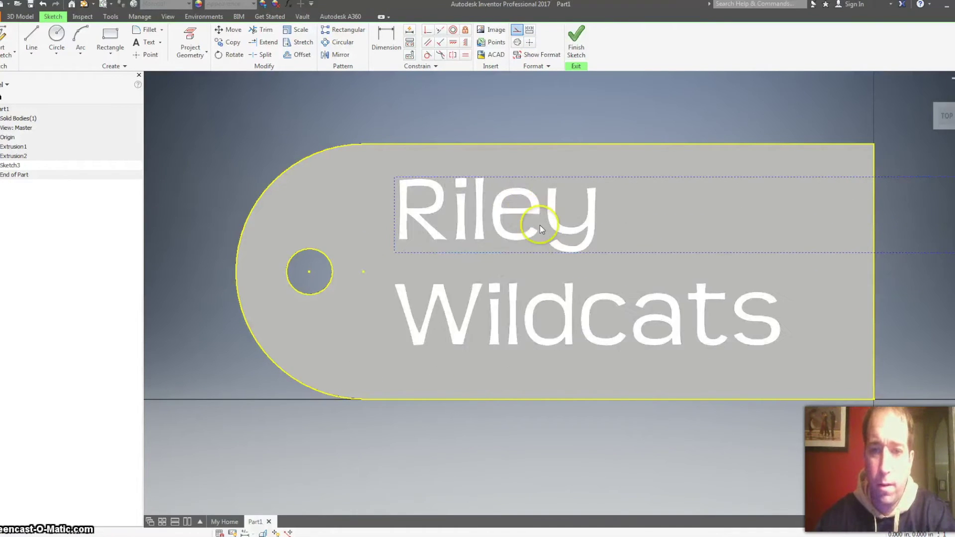
left_click(575, 47)
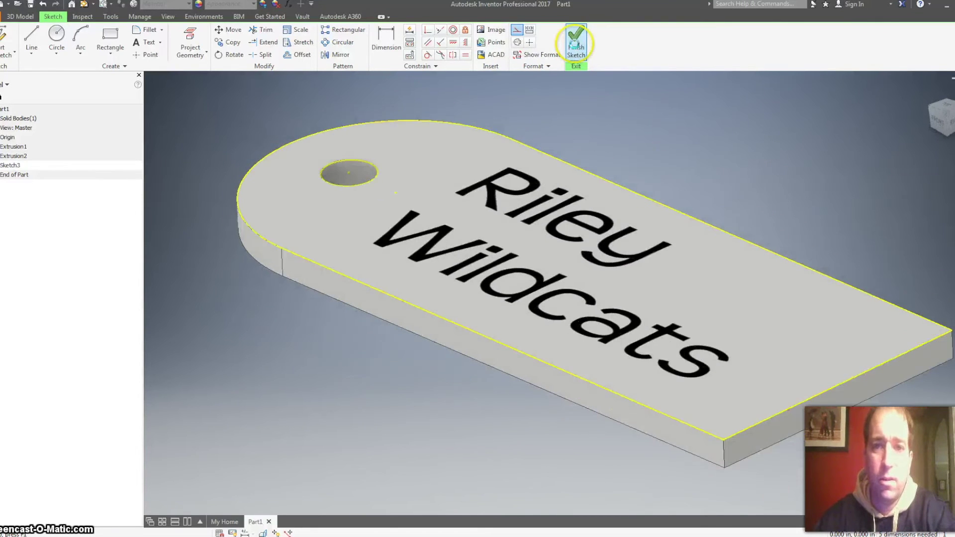
- Extrude the lettering profile as a flipped Through All cut, then start the extrusion over
left_click(32, 38)
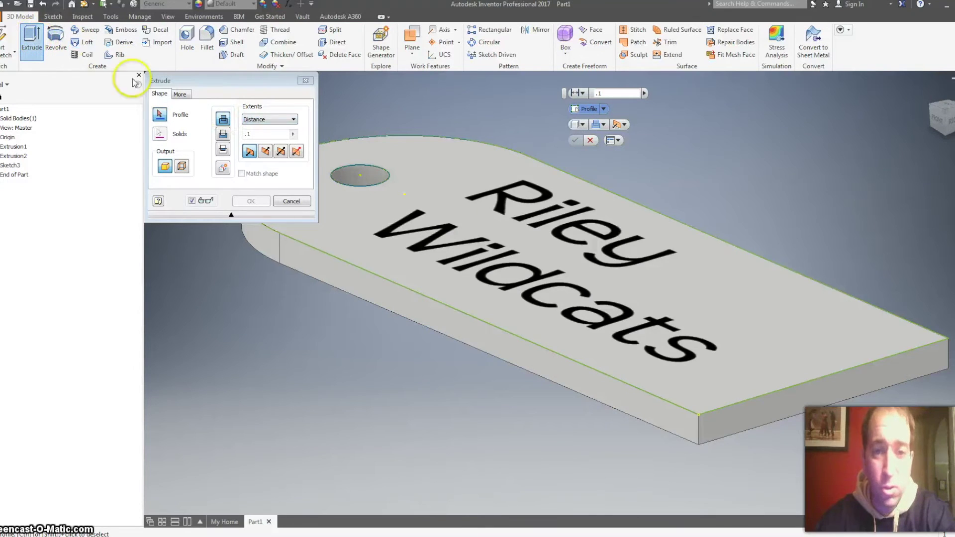
left_click(499, 205)
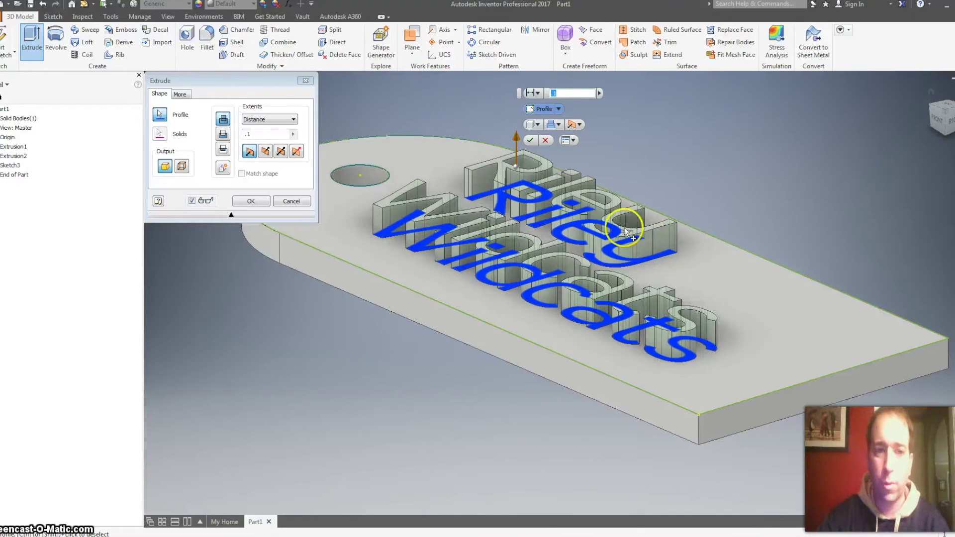
left_click(265, 153)
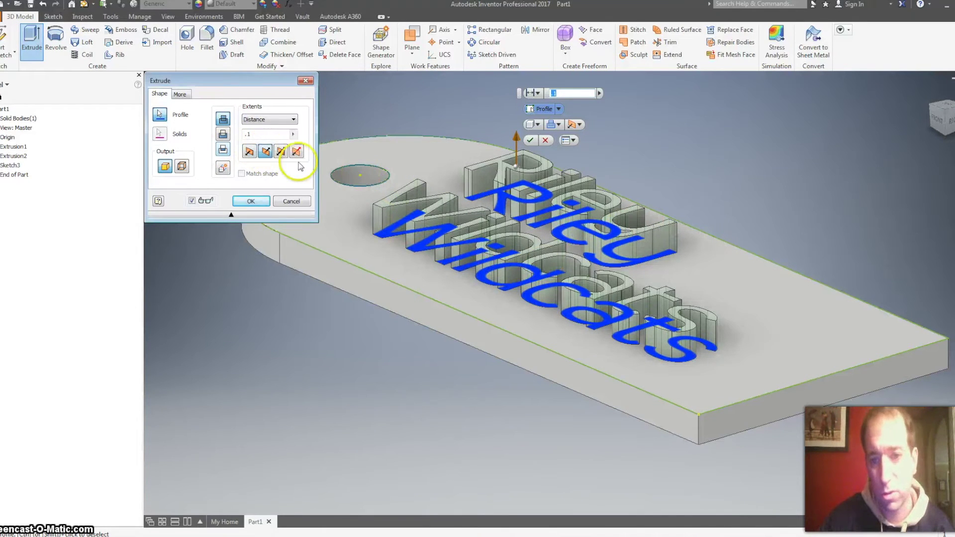
left_click(271, 120)
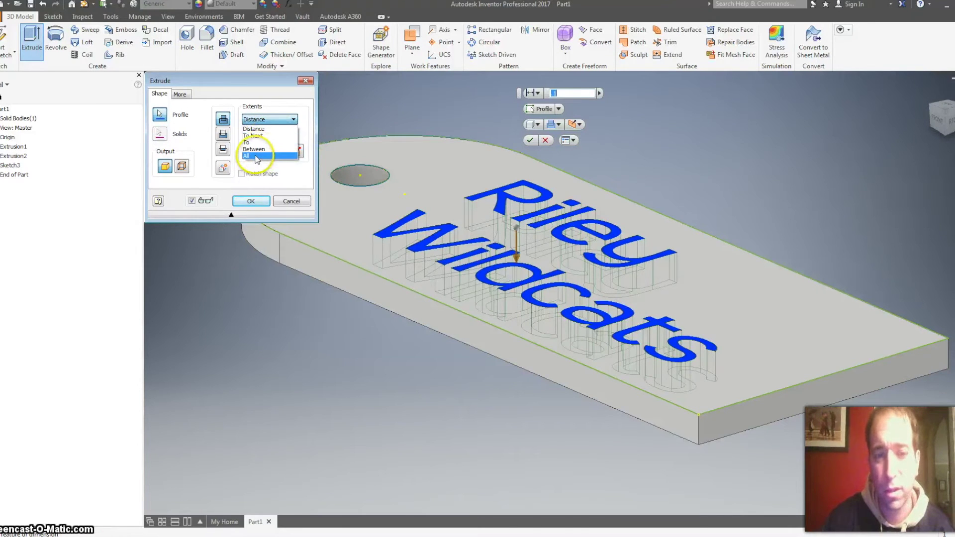
left_click(257, 158)
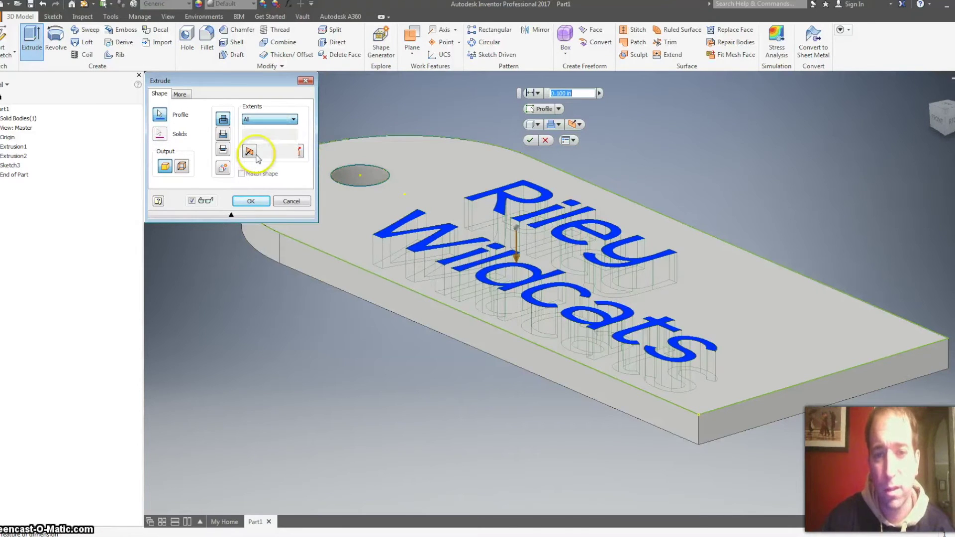
left_click(257, 205)
left_click(512, 198)
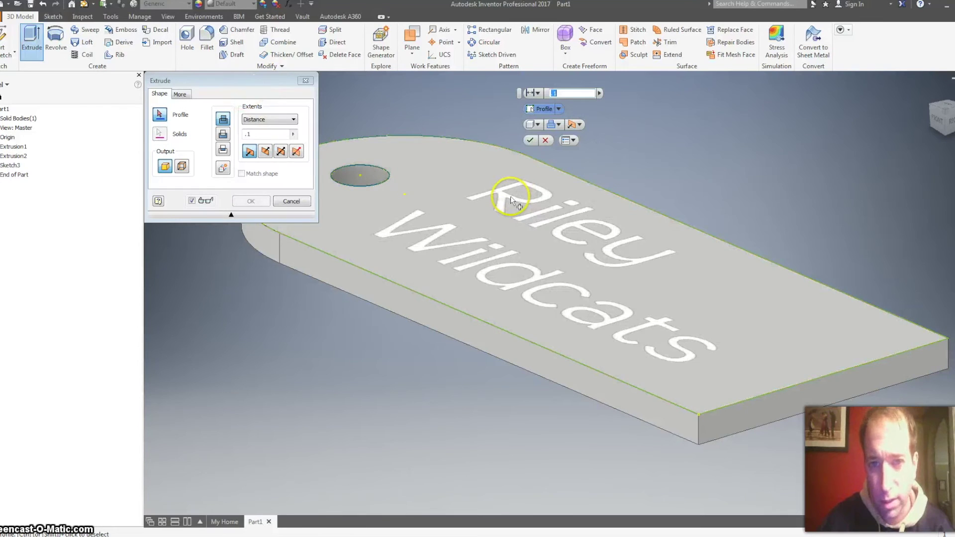
- Reselect the lettering profile and extrude it upward 0.1 in as Extrusion3
left_click(266, 152)
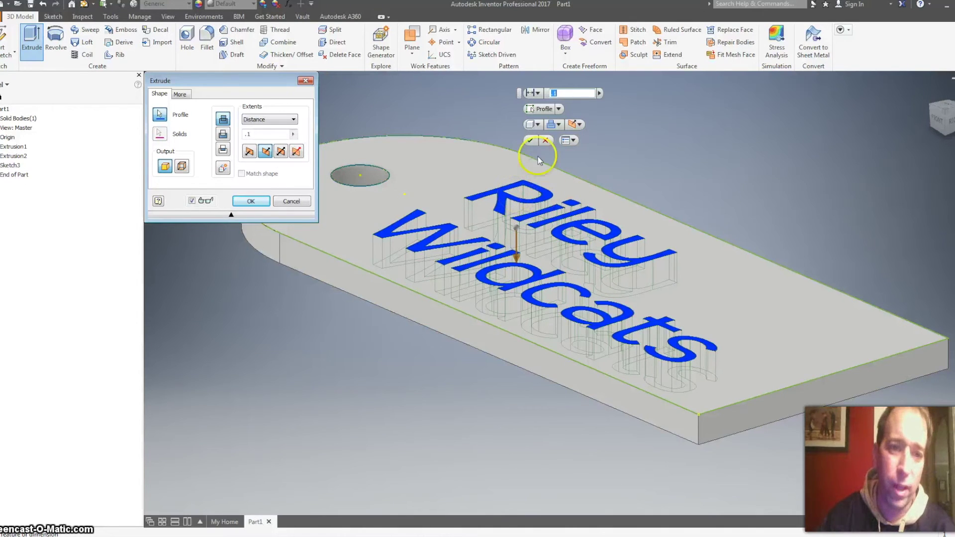
double_click(245, 135)
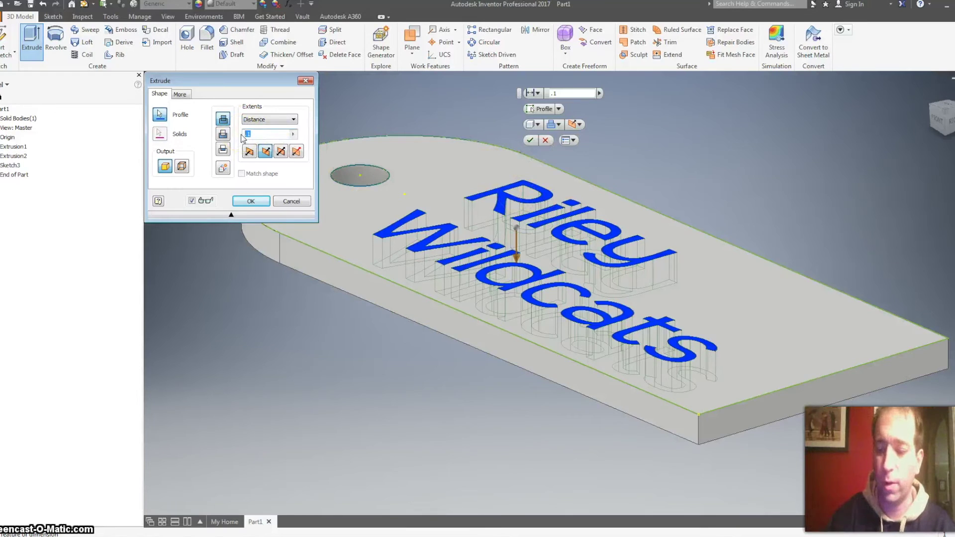
type(".")
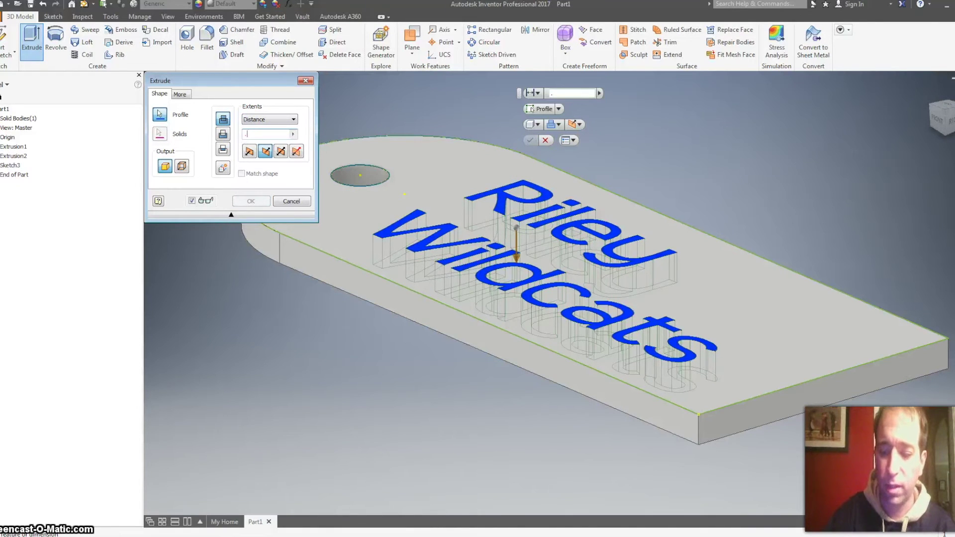
type("05")
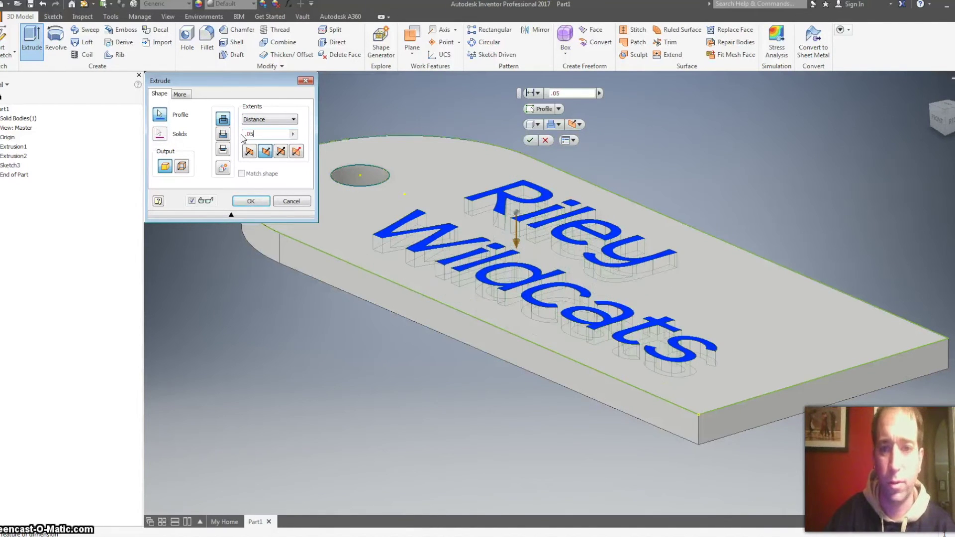
left_click(240, 135)
left_click(503, 202)
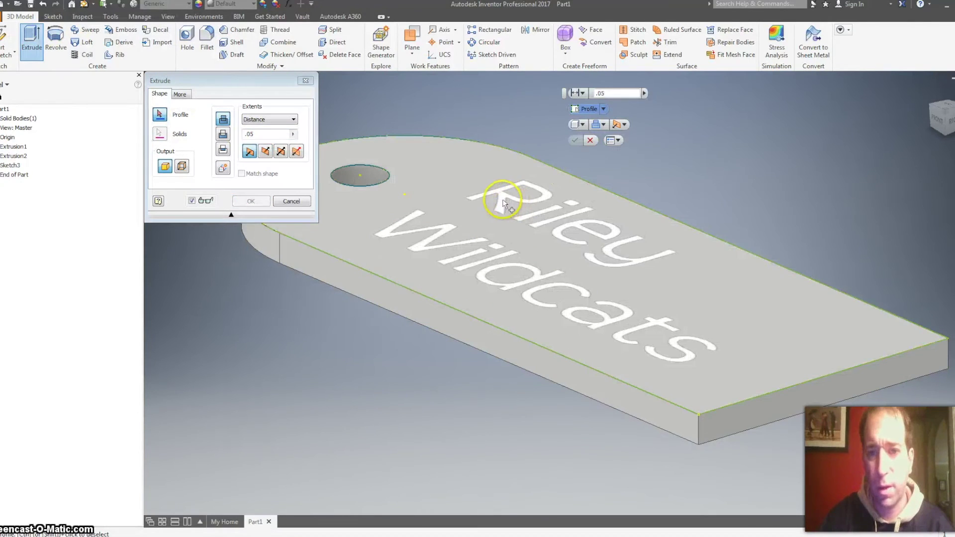
left_click(502, 204)
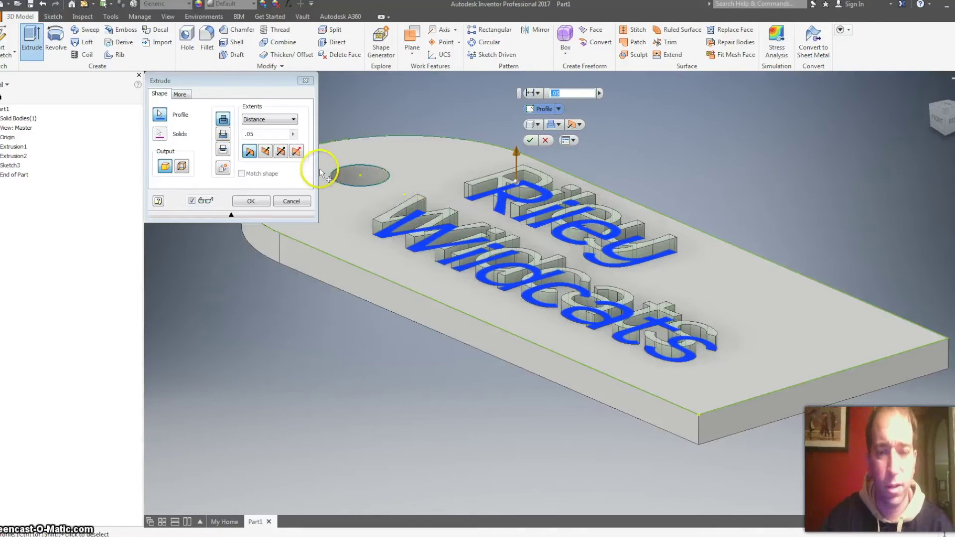
left_click(247, 135)
type(".1")
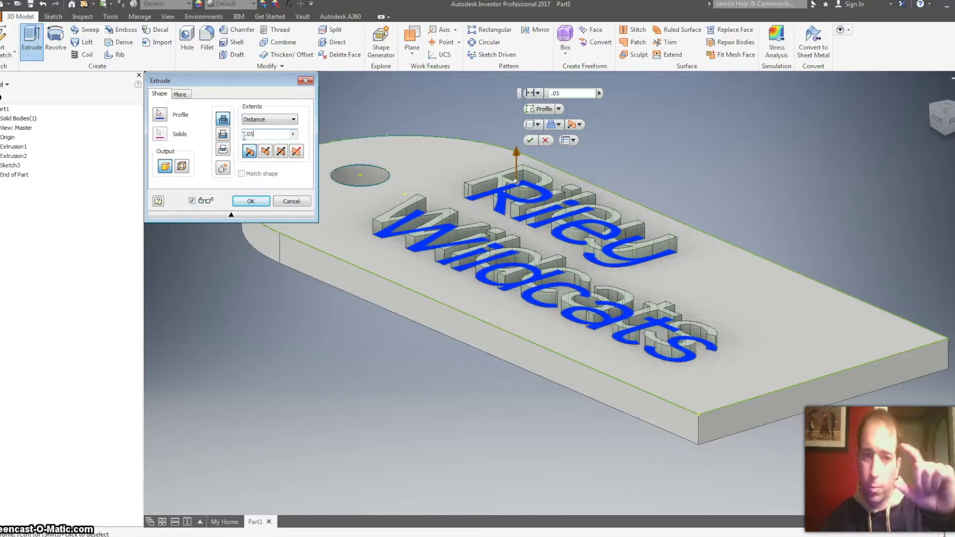
key("Return")
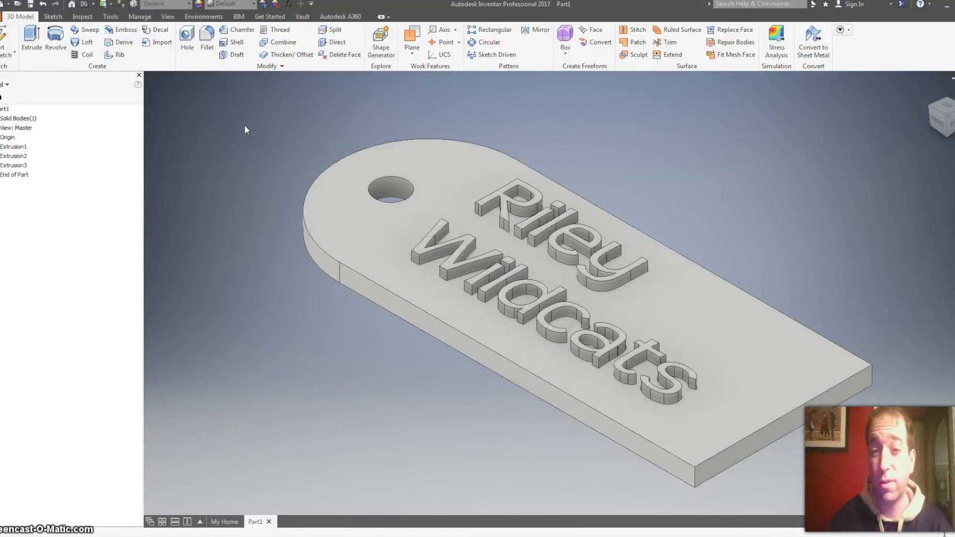
- Save the part as keyfob SP.ipt
left_click(3, 16)
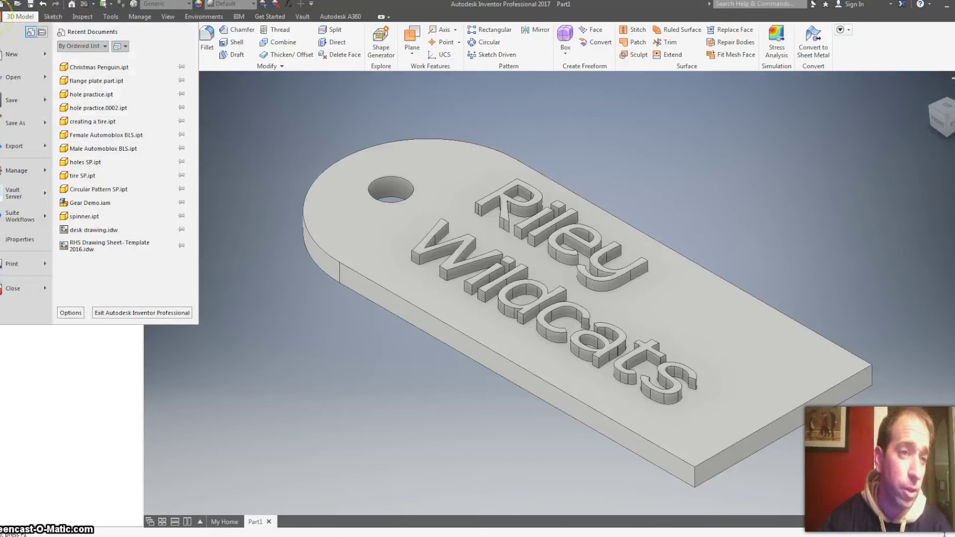
left_click(15, 125)
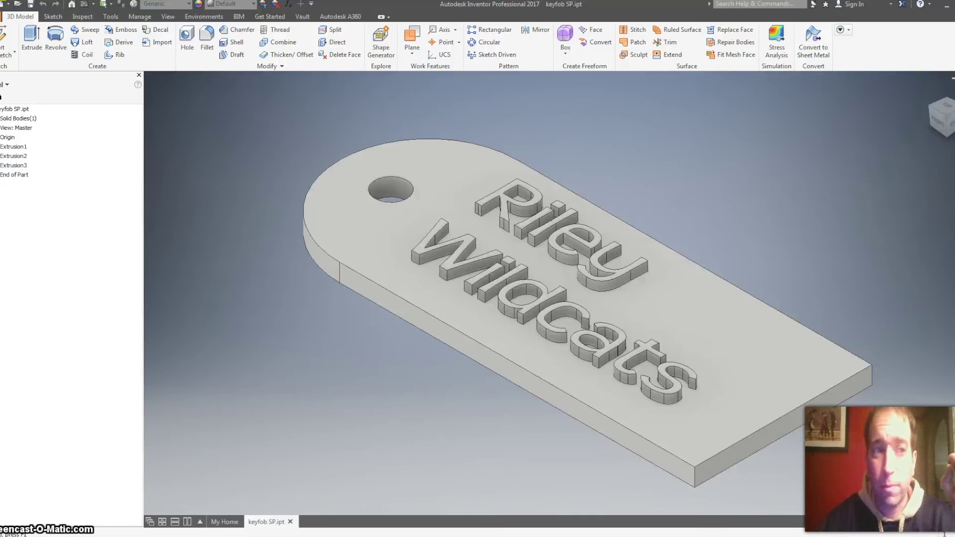
- Save a copy of the part to the Desktop as keyfob SP.stl in STL format
left_click(2, 16)
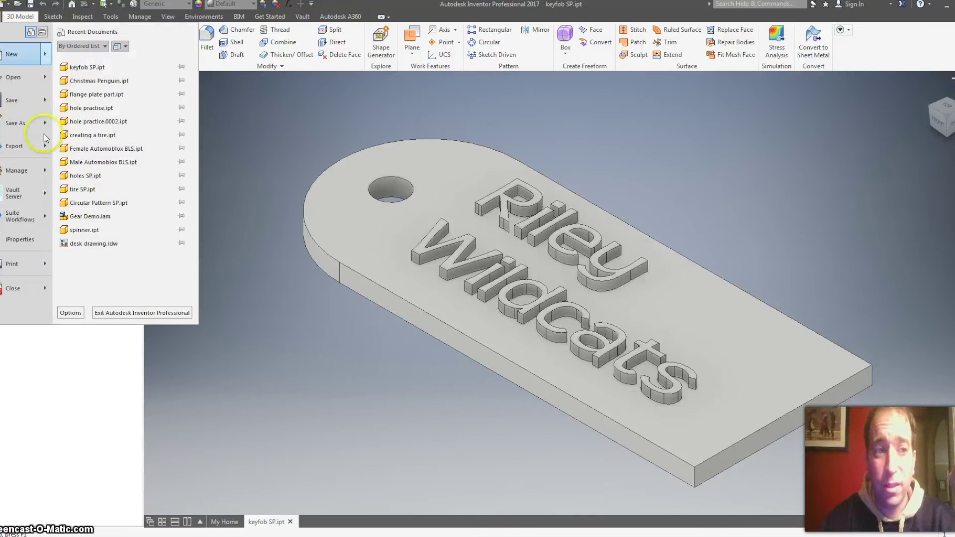
mouse_move(47, 127)
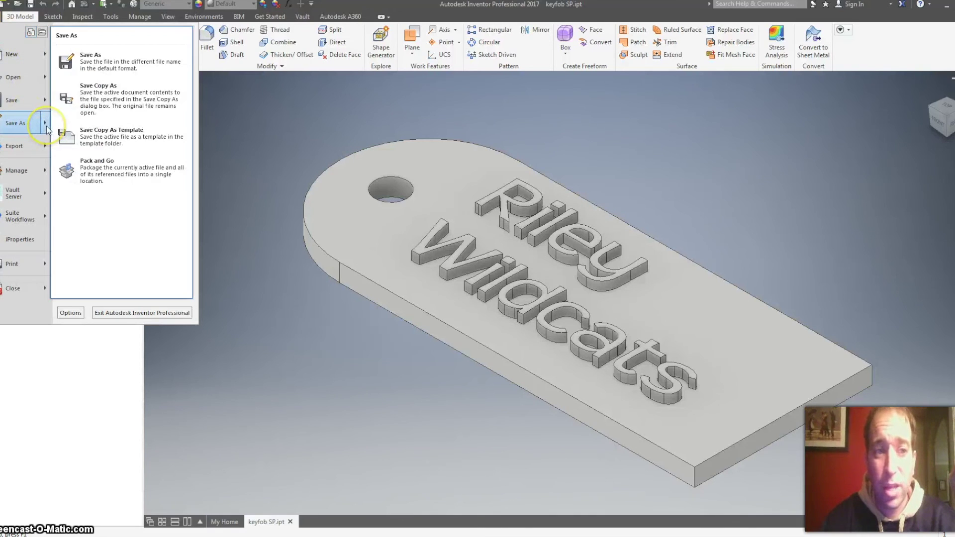
left_click(103, 94)
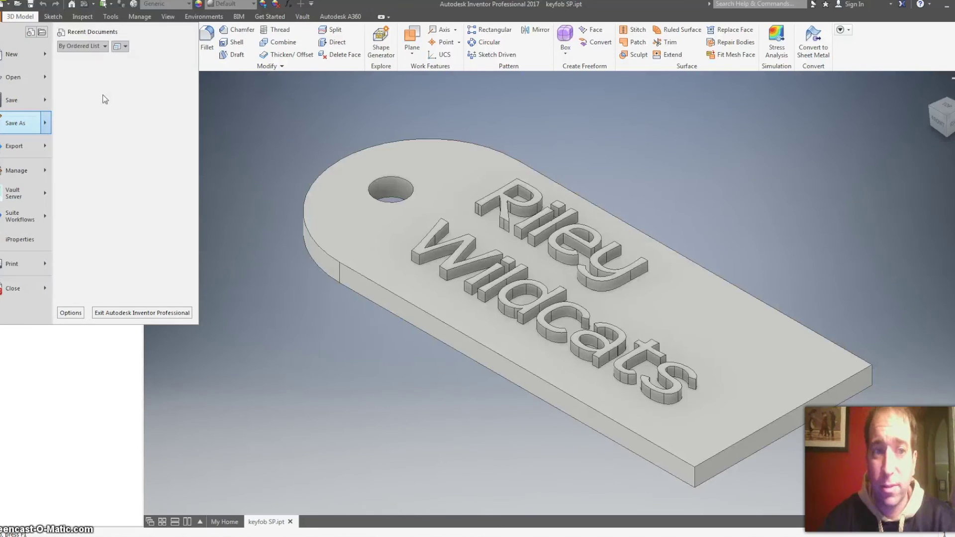
left_click(398, 97)
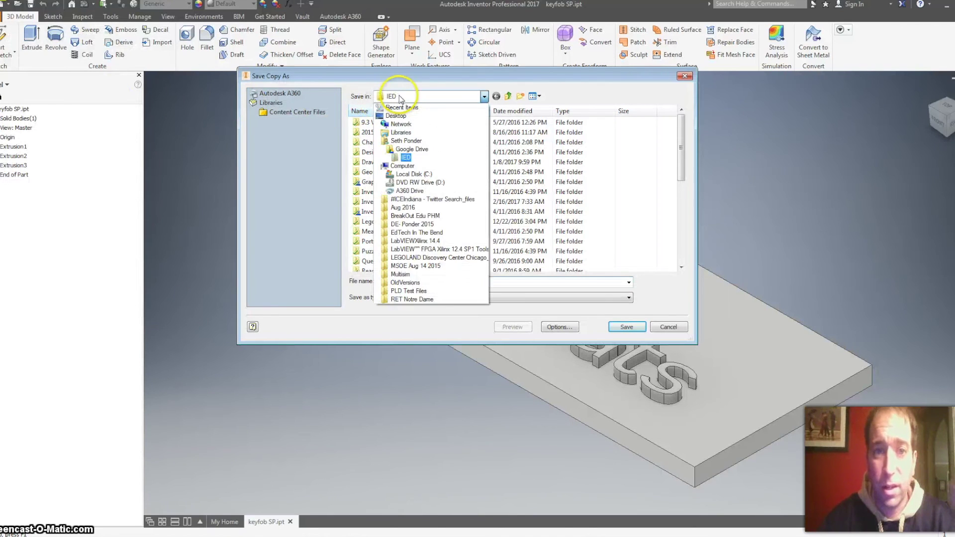
left_click(398, 110)
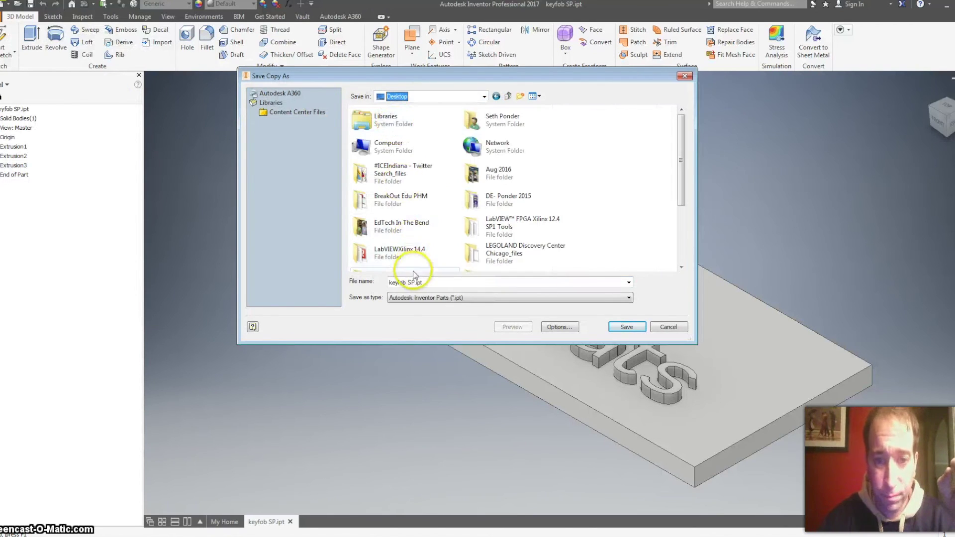
left_click(440, 298)
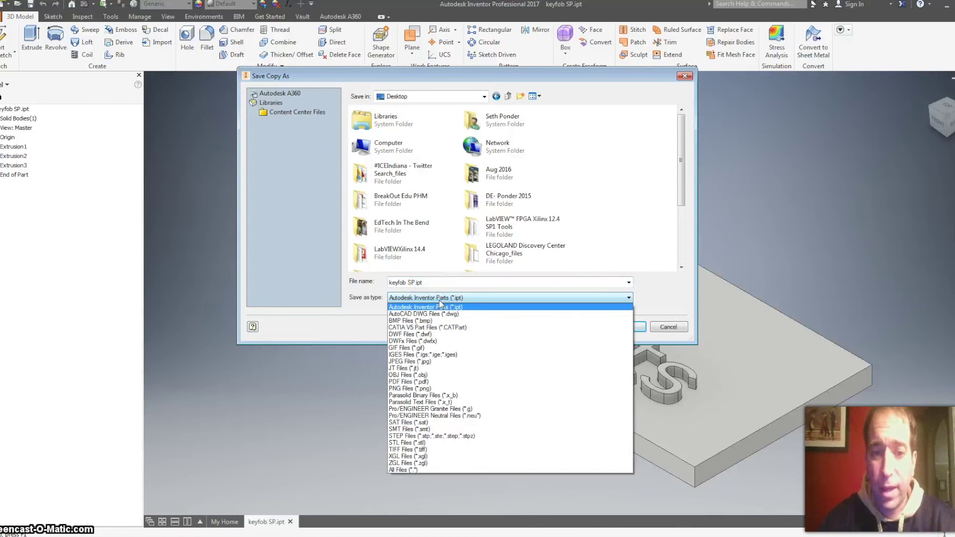
left_click(440, 444)
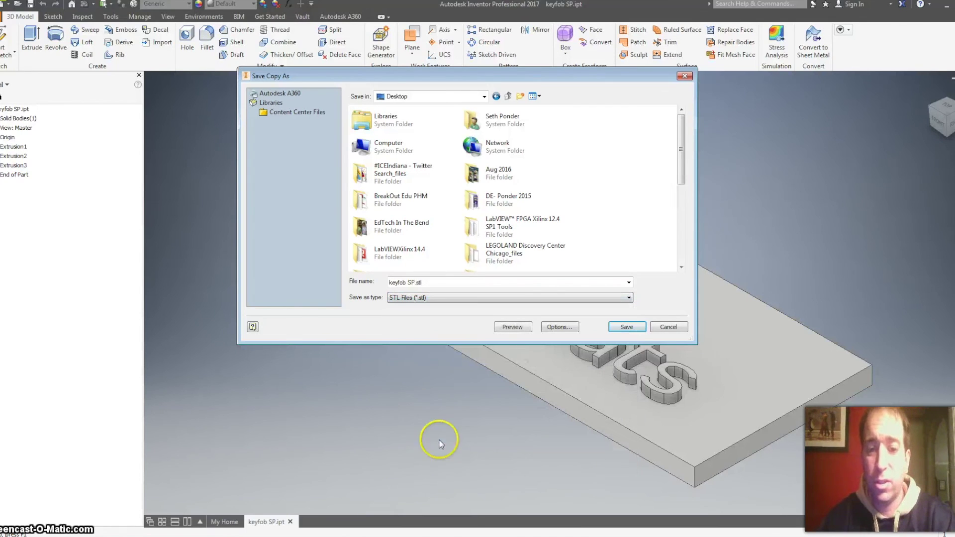
left_click(566, 303)
left_click(626, 326)
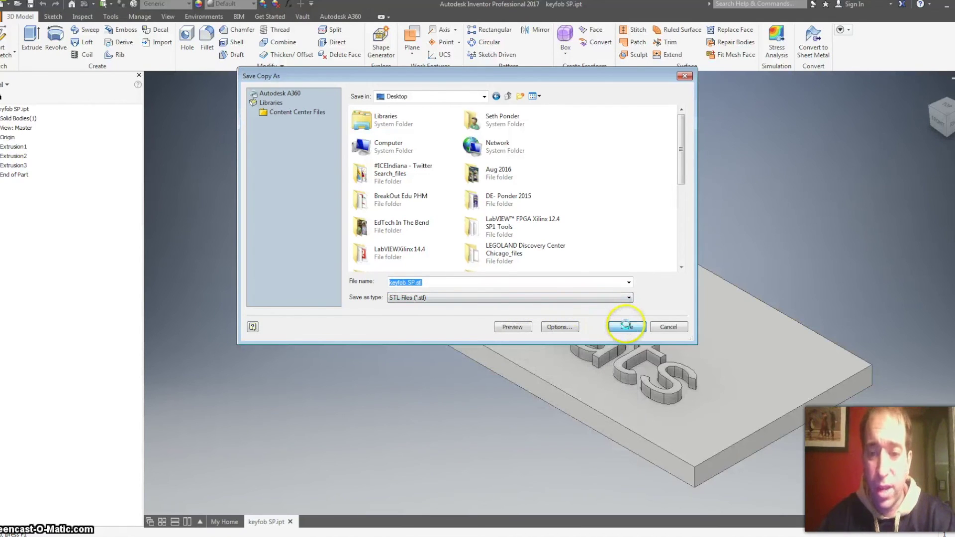